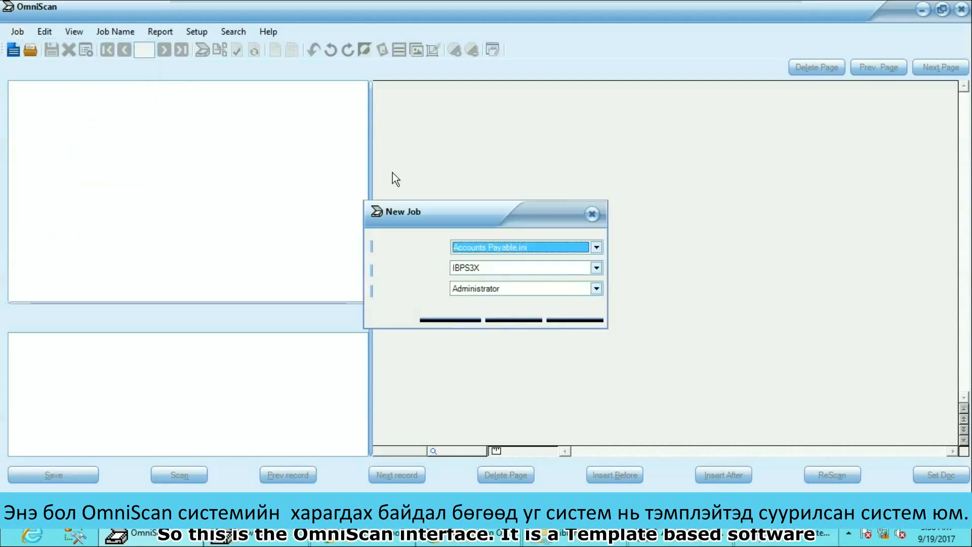
Step: Create a new job based on the Accounts Payable.ini template
{"action": "left_click", "coordinate": [577, 244]}
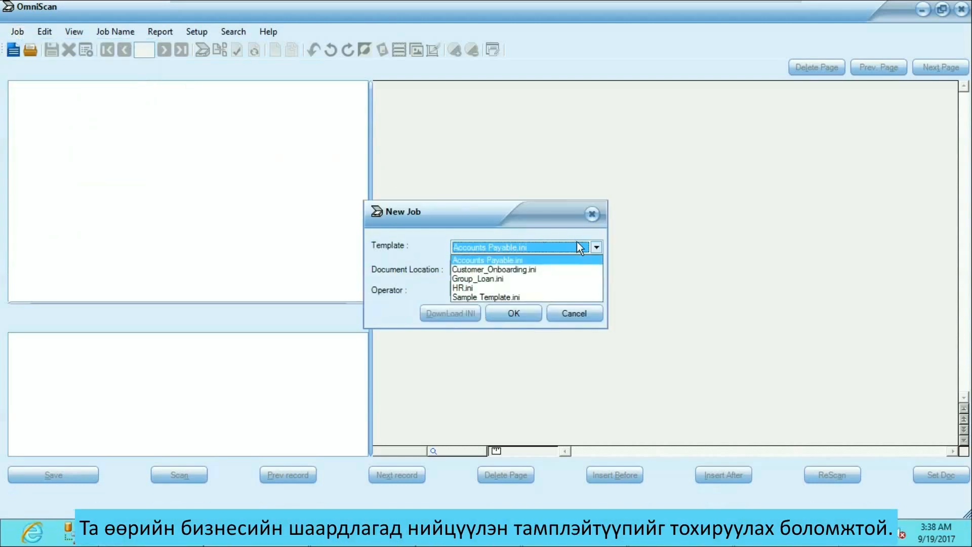
{"action": "left_click", "coordinate": [522, 258]}
{"action": "left_click", "coordinate": [509, 314]}
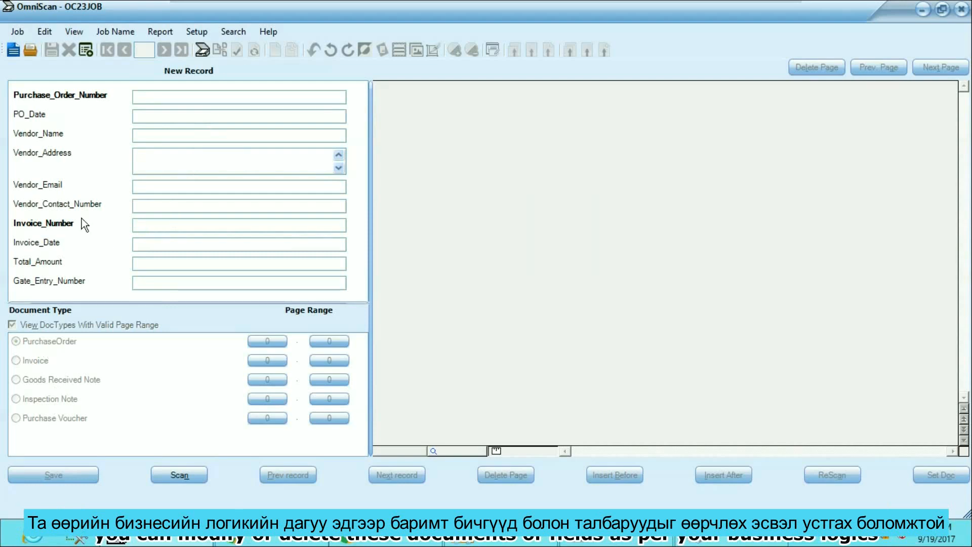
Step: Import the previously scanned image file Accounts Payable.tif into the job
{"action": "left_click", "coordinate": [23, 31]}
{"action": "mouse_move", "coordinate": [80, 149]}
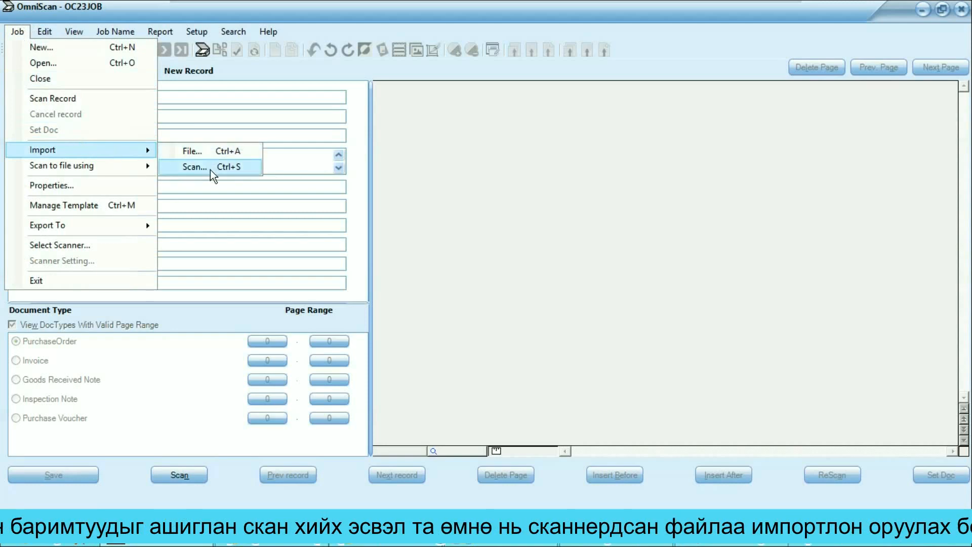
{"action": "left_click", "coordinate": [201, 152]}
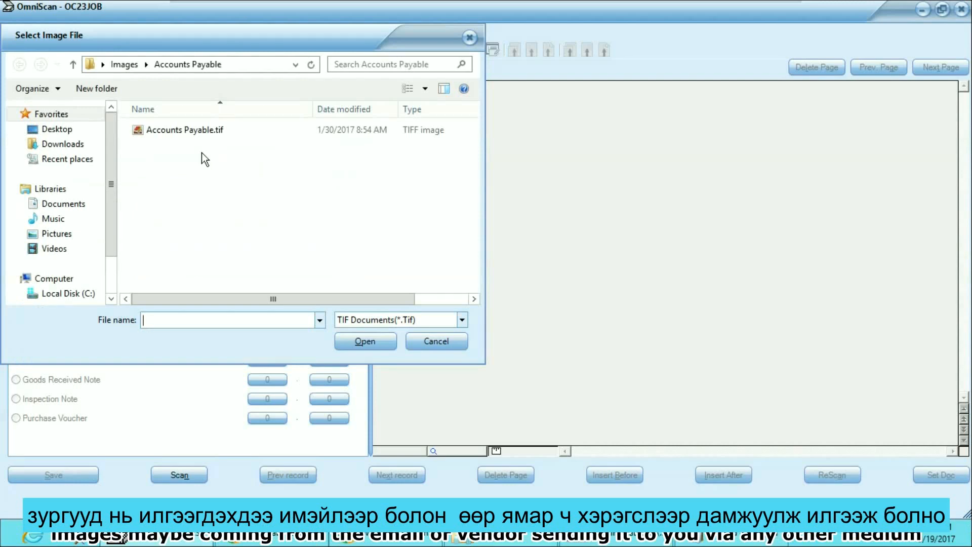
{"action": "left_click", "coordinate": [202, 133]}
{"action": "left_click", "coordinate": [462, 320]}
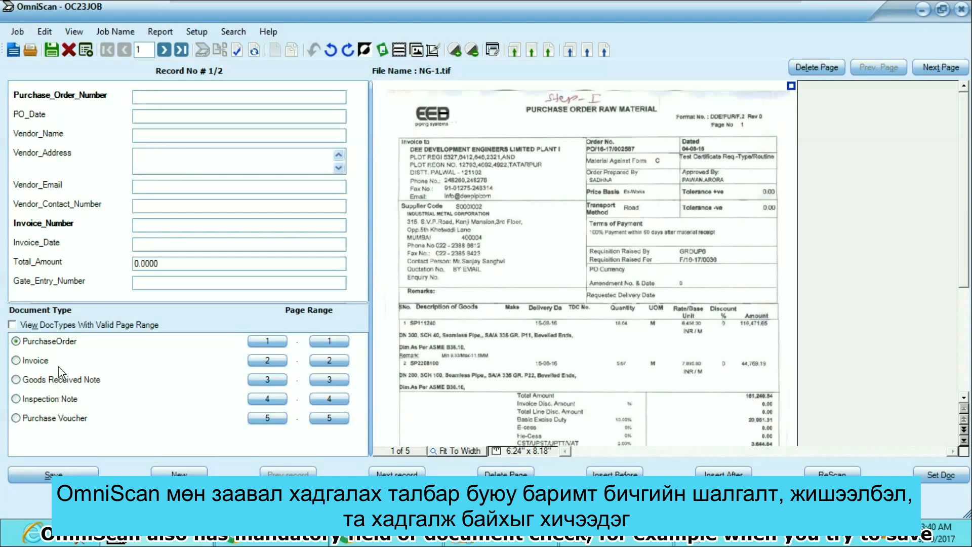
Step: Try to save the record with its mandatory fields left empty
{"action": "left_click", "coordinate": [49, 52]}
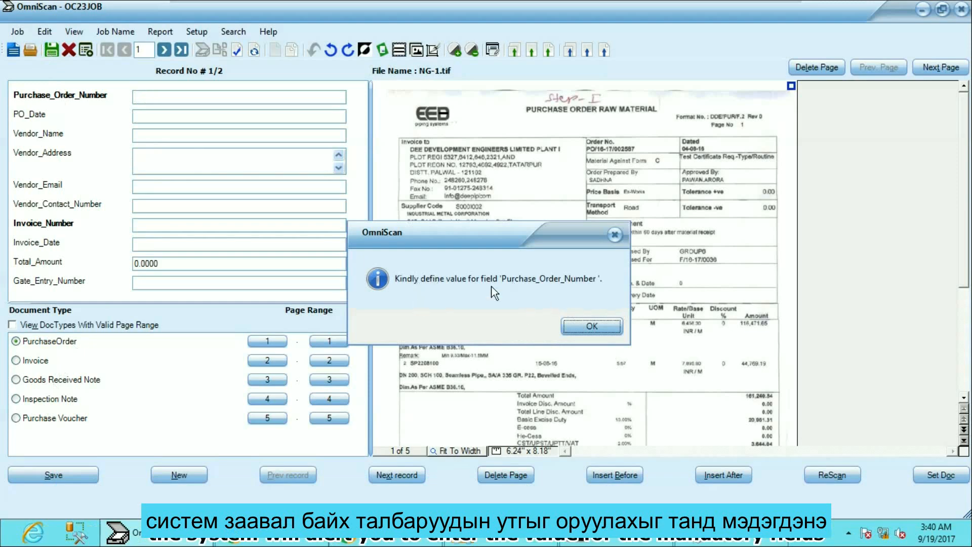
{"action": "left_click", "coordinate": [597, 329]}
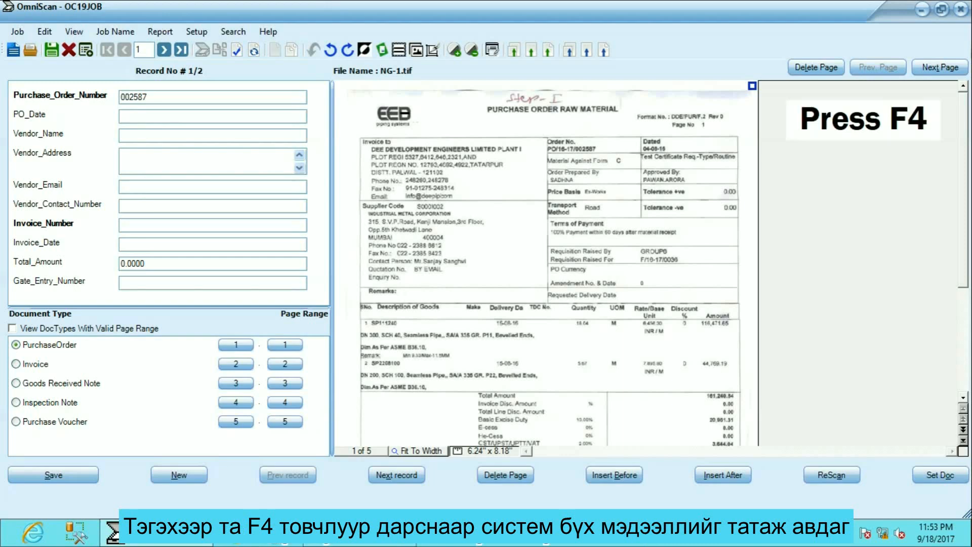
Step: Fetch the vendor details for the purchase order number and fill in invoice number 8008, date 09/08/2016, total 124242 and gate entry 11576
{"action": "key", "text": "F4"}
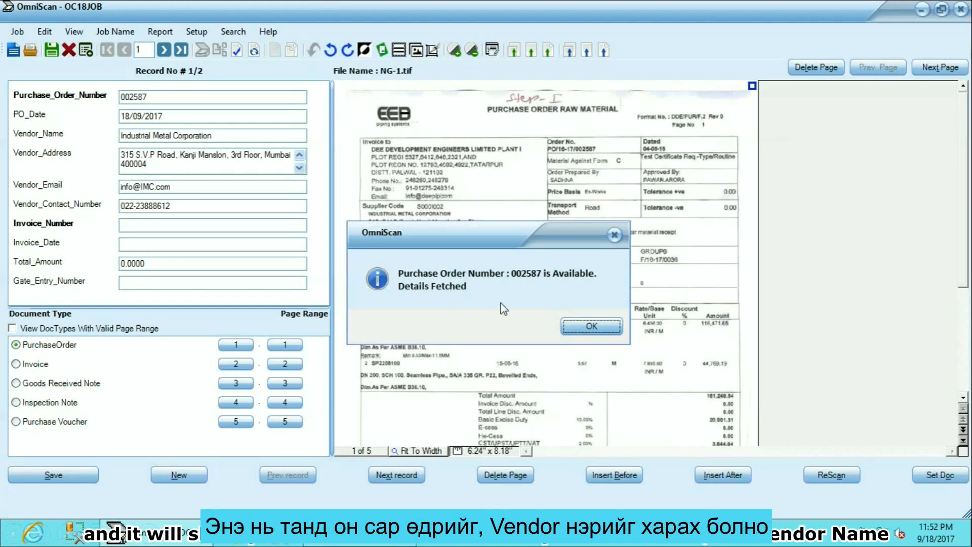
{"action": "key", "text": "Return"}
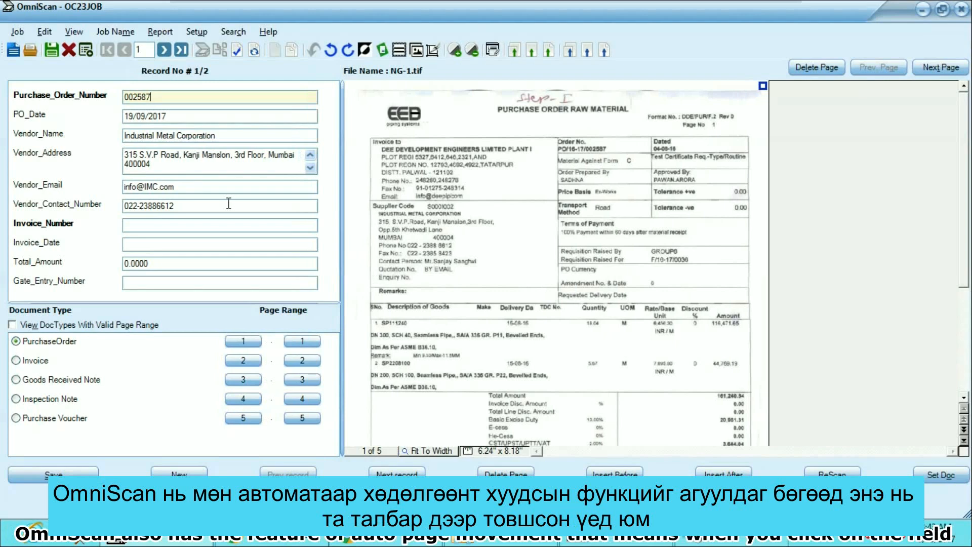
{"action": "left_click", "coordinate": [166, 225]}
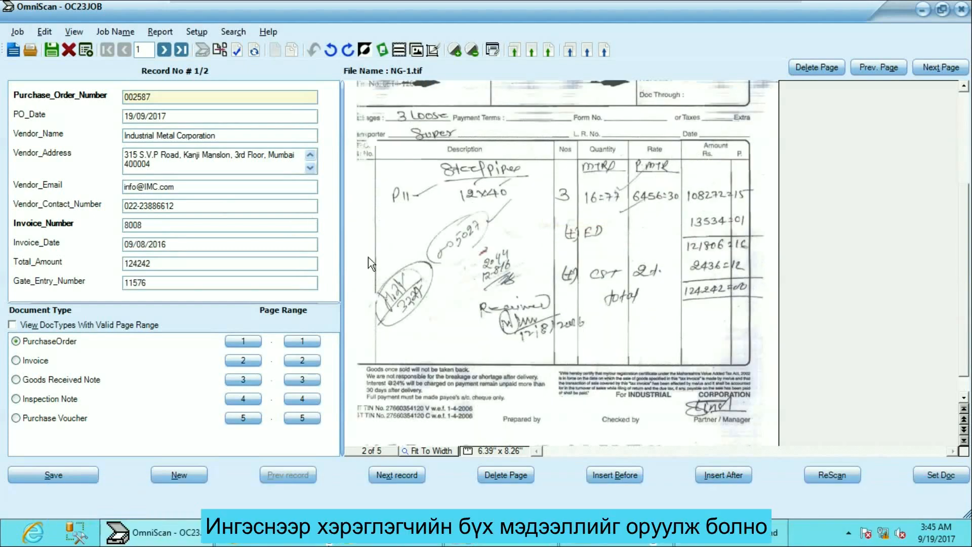
Step: View the upper part of the scanned invoice and the purchase order page
{"action": "scroll", "coordinate": [368, 257], "scroll_direction": "up", "scroll_amount": 3}
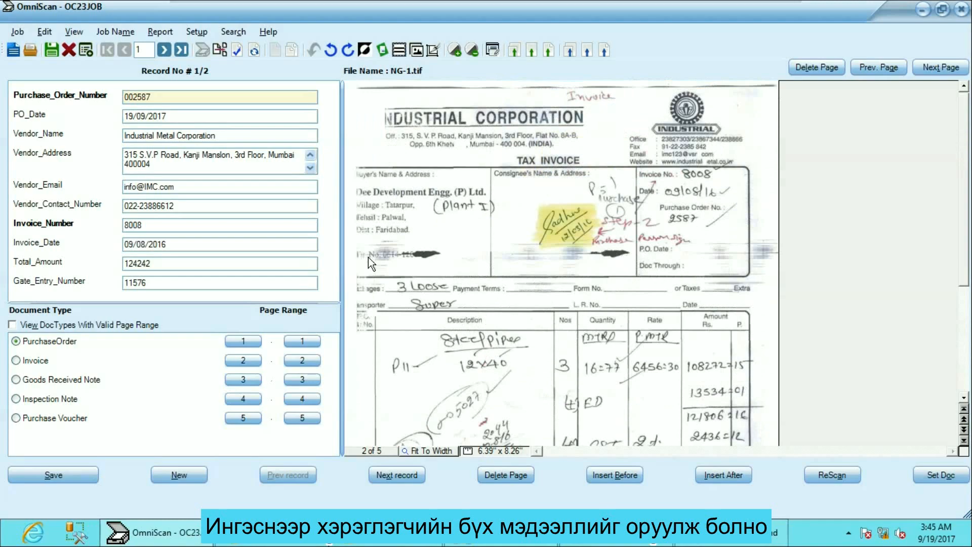
{"action": "left_click", "coordinate": [51, 346]}
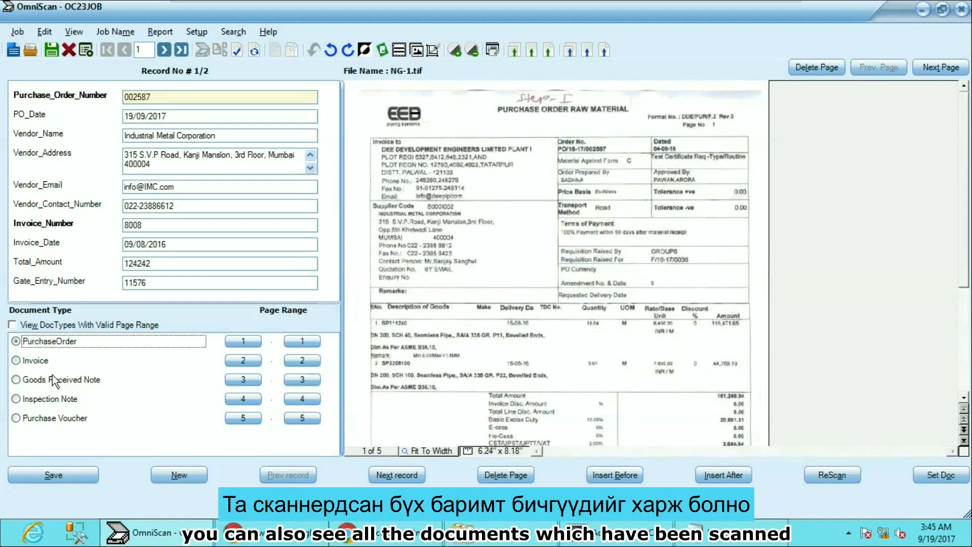
Step: Clean up the Goods Received Note page with vertical line removal, noise removal and deskewing
{"action": "left_click", "coordinate": [52, 377]}
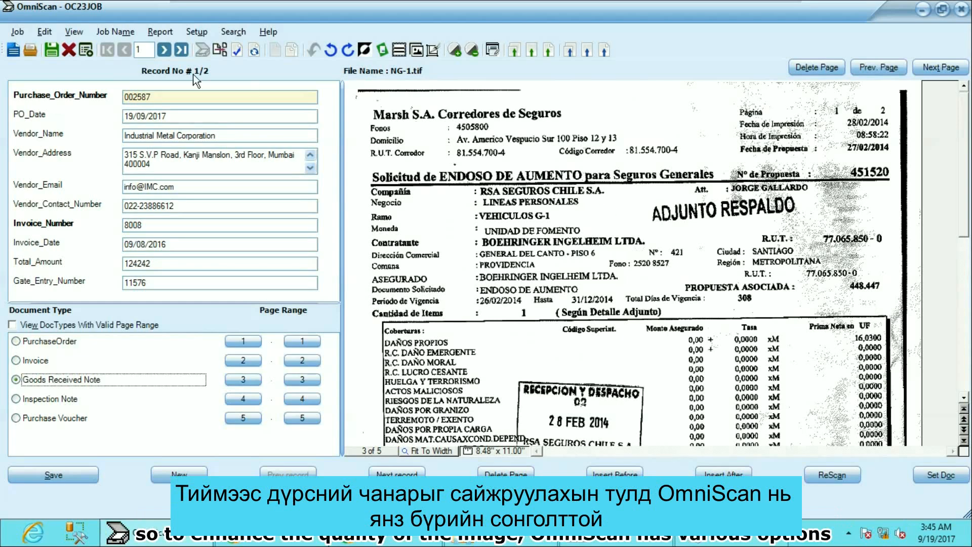
{"action": "left_click", "coordinate": [44, 31]}
{"action": "left_click", "coordinate": [116, 375]}
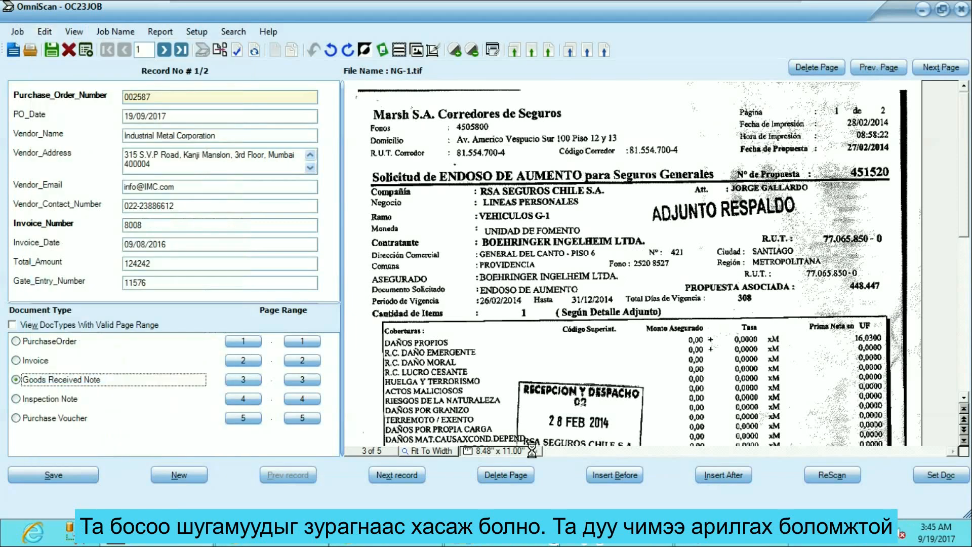
{"action": "left_click", "coordinate": [45, 32]}
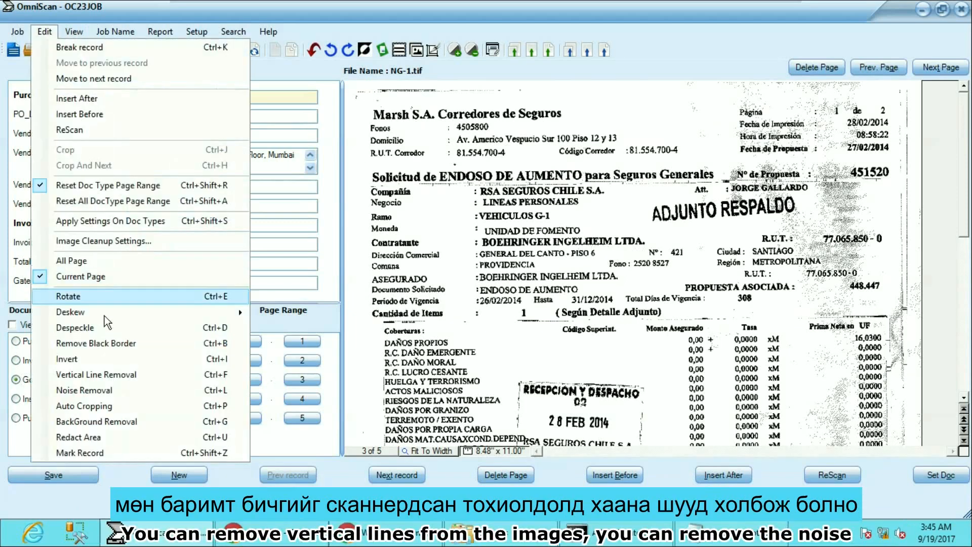
{"action": "left_click", "coordinate": [117, 389]}
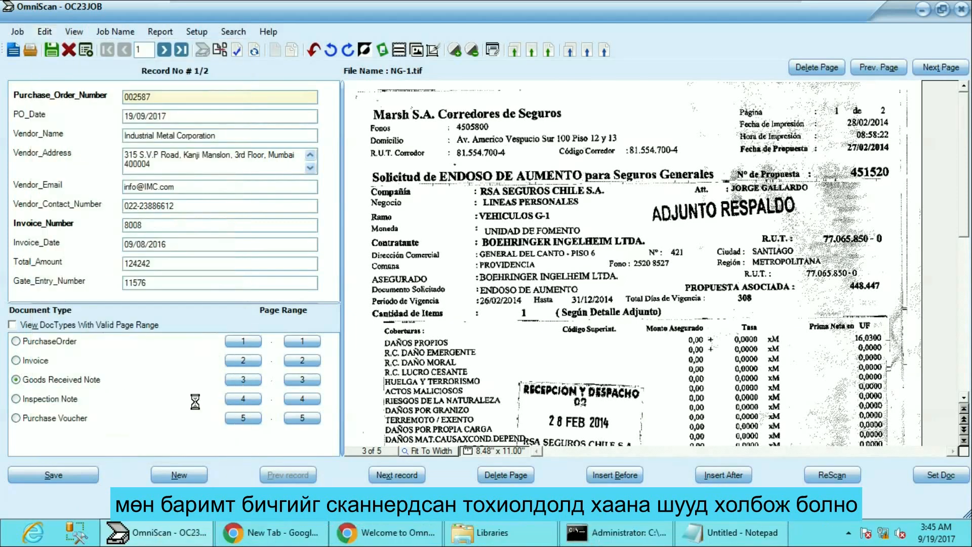
{"action": "left_click", "coordinate": [385, 53]}
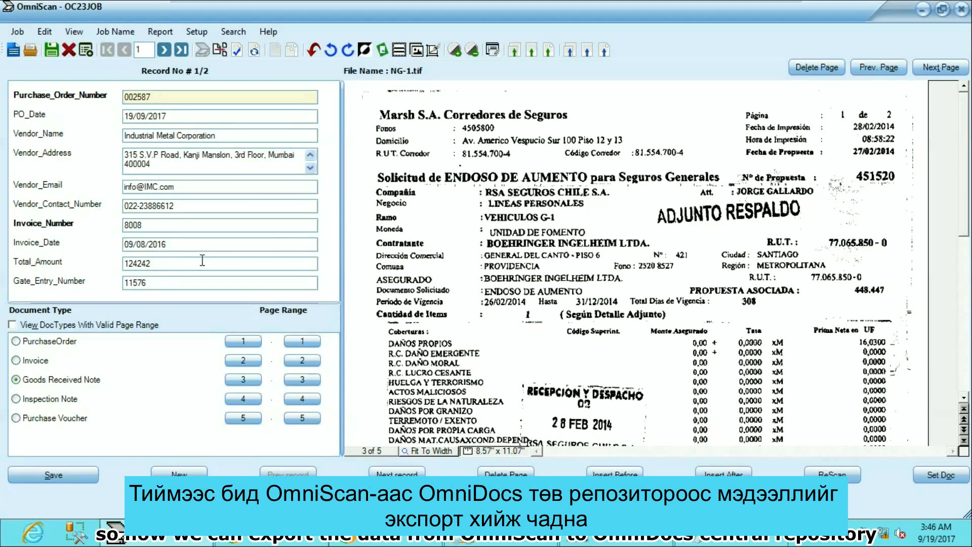
Step: Export all records of the job to OmniDocs and open the export log
{"action": "left_click", "coordinate": [17, 31]}
{"action": "mouse_move", "coordinate": [150, 227]}
{"action": "mouse_move", "coordinate": [235, 236]}
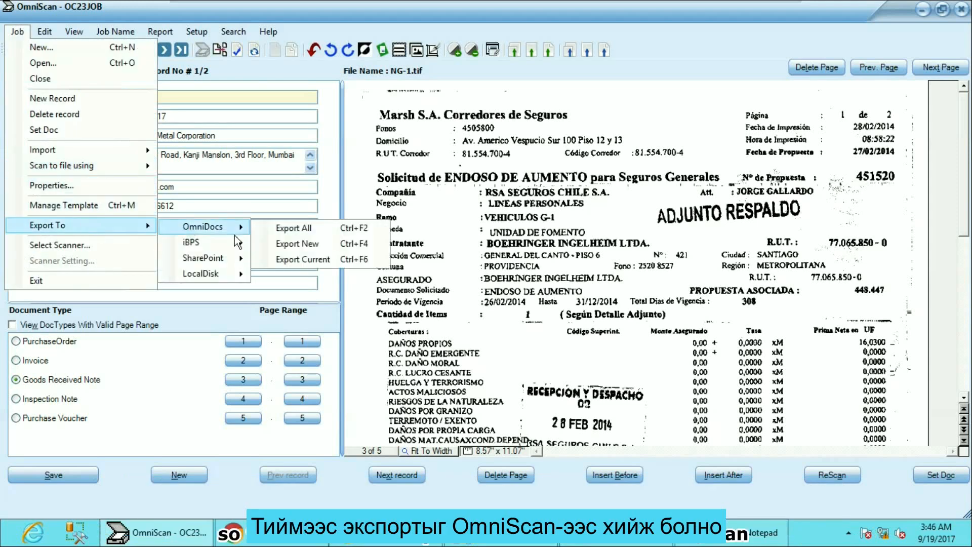
{"action": "left_click", "coordinate": [287, 226]}
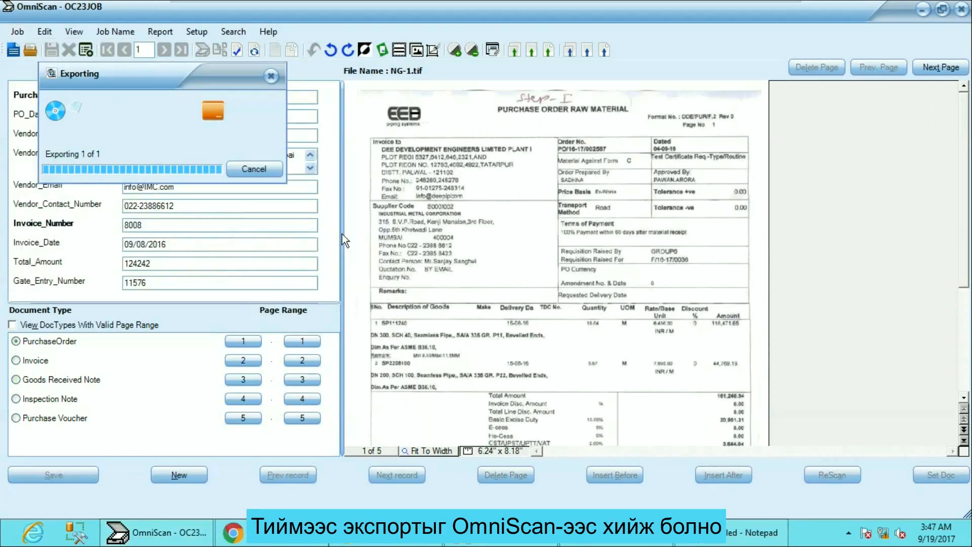
{"action": "left_click", "coordinate": [472, 328]}
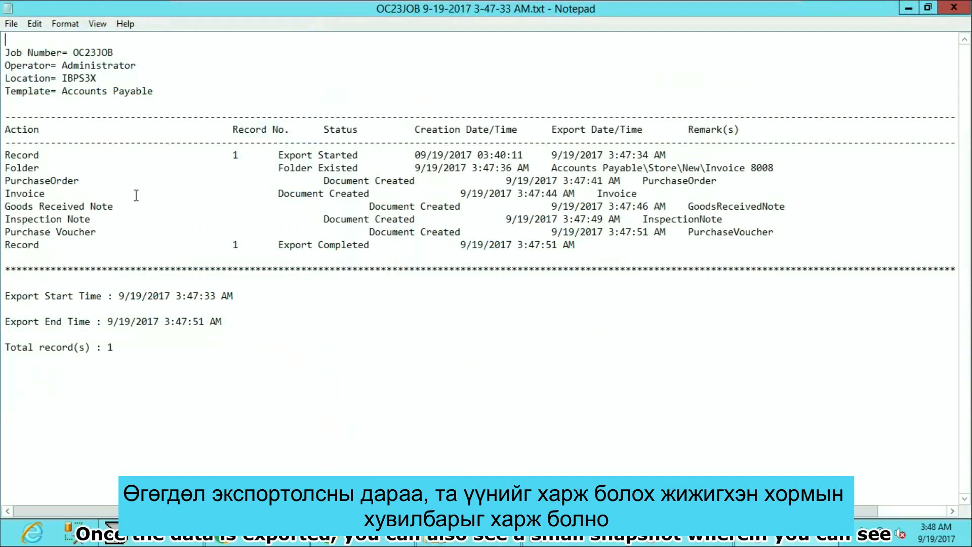
Step: Examine the template, location, record timestamps and export start and end times in the export log
{"action": "left_click_drag", "start_coordinate": [154, 91], "coordinate": [62, 94]}
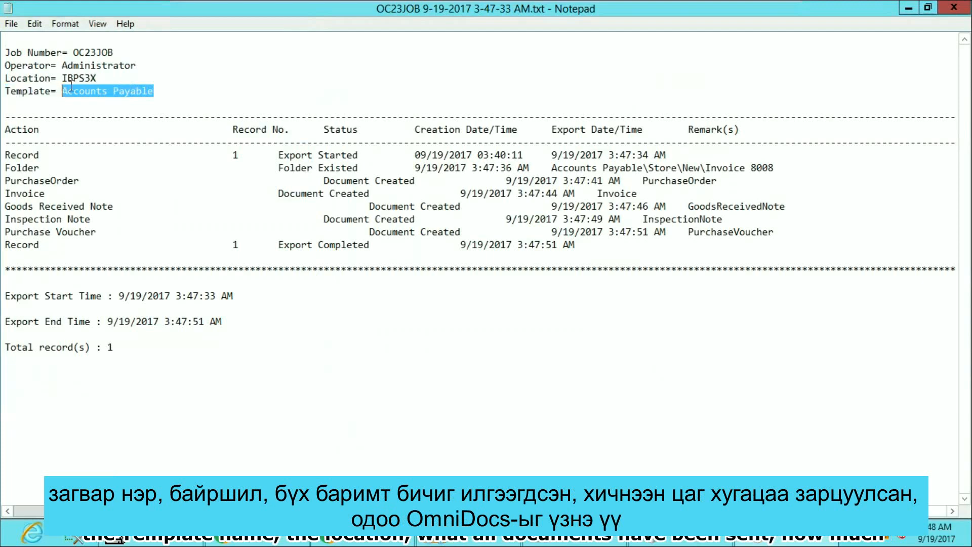
{"action": "double_click", "coordinate": [77, 78]}
{"action": "left_click_drag", "start_coordinate": [650, 155], "coordinate": [684, 240]}
{"action": "left_click_drag", "start_coordinate": [199, 296], "coordinate": [205, 321]}
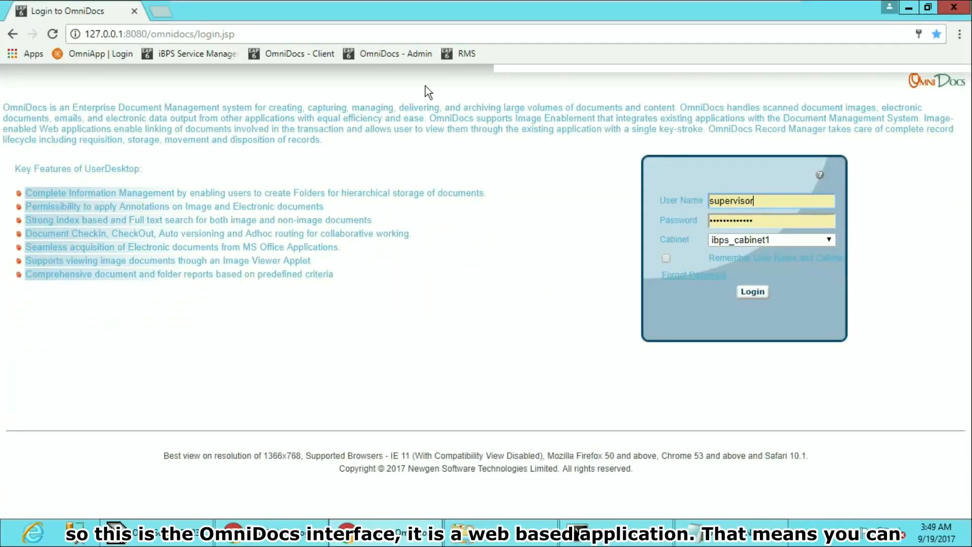
Step: Switch to OmniDocs in the browser and log in to ibps_cabinet1 with the prefilled supervisor credentials
{"action": "left_click", "coordinate": [761, 294]}
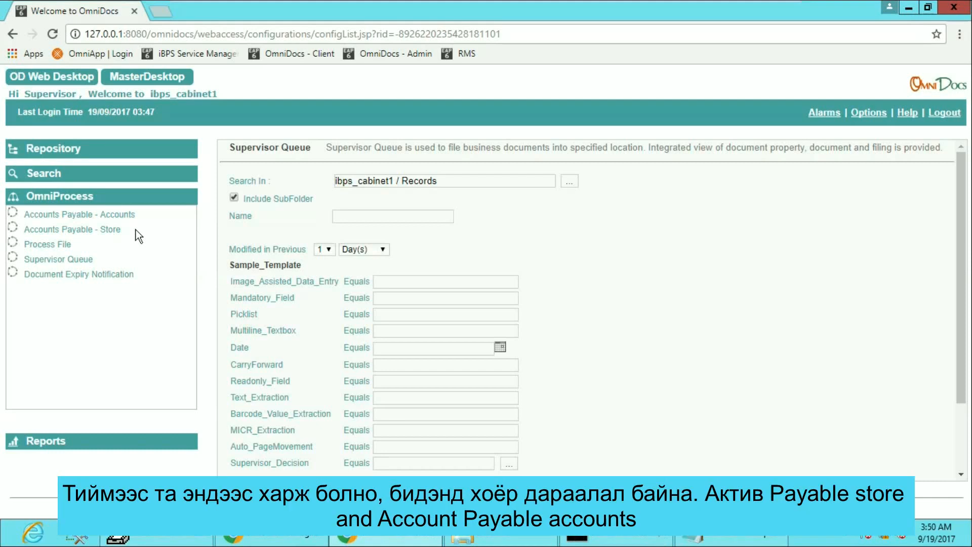
Step: Examine the Accounts Payable - Accounts and Accounts Payable - Store queues listed under OmniProcess
{"action": "left_click_drag", "start_coordinate": [137, 229], "coordinate": [7, 207]}
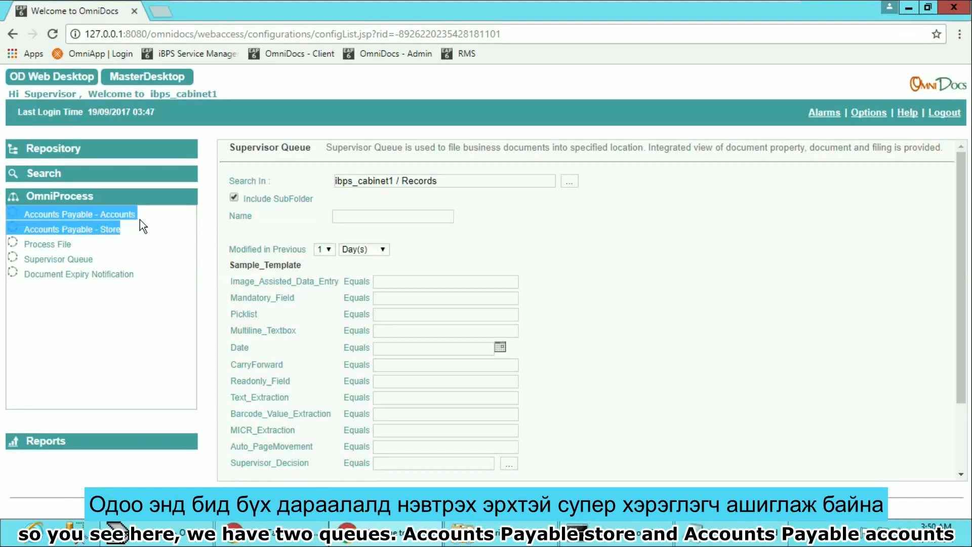
{"action": "left_click", "coordinate": [140, 197]}
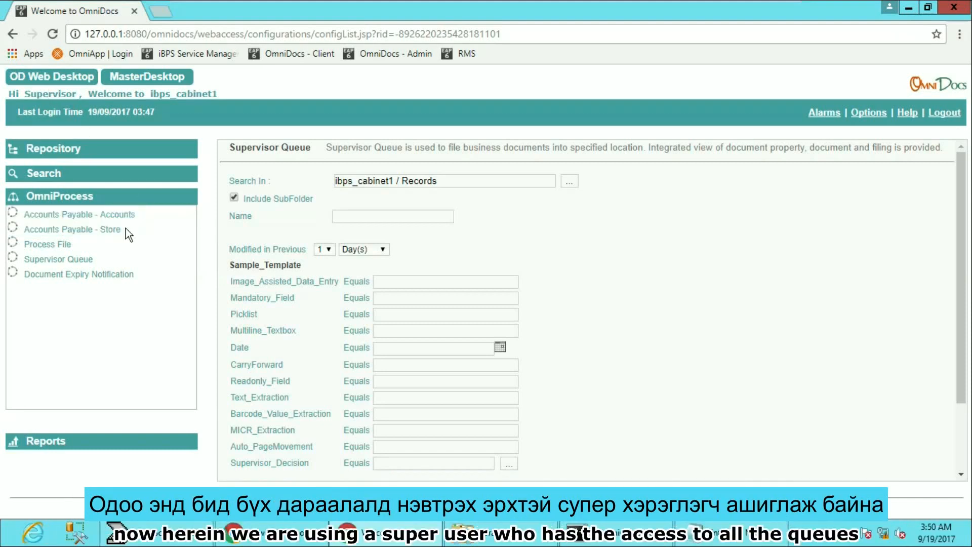
{"action": "left_click_drag", "start_coordinate": [126, 228], "coordinate": [8, 207]}
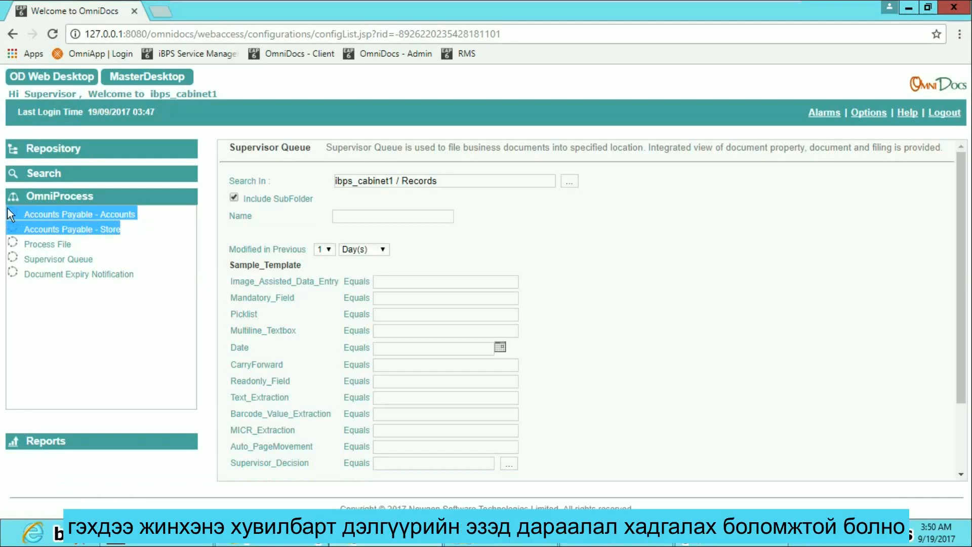
{"action": "left_click_drag", "start_coordinate": [130, 225], "coordinate": [15, 234]}
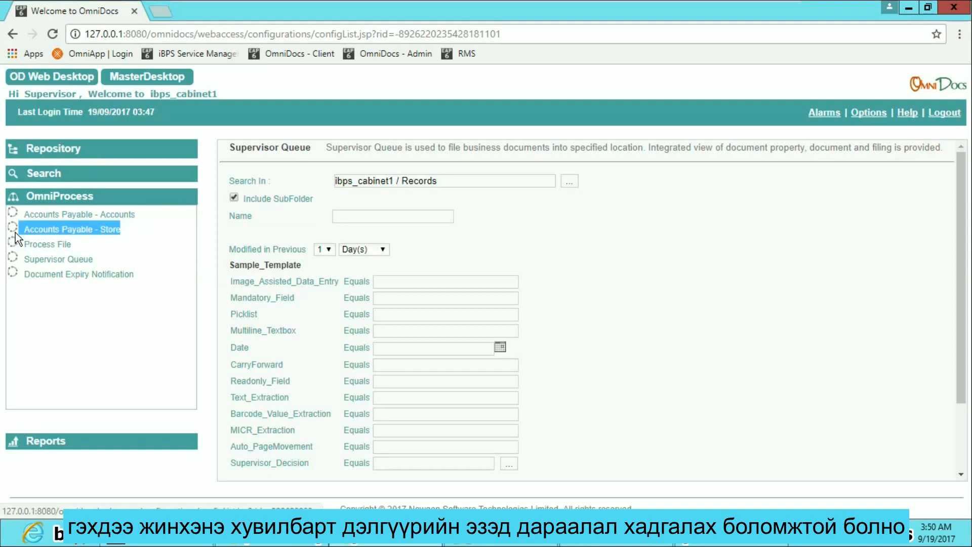
{"action": "left_click_drag", "start_coordinate": [149, 211], "coordinate": [23, 216]}
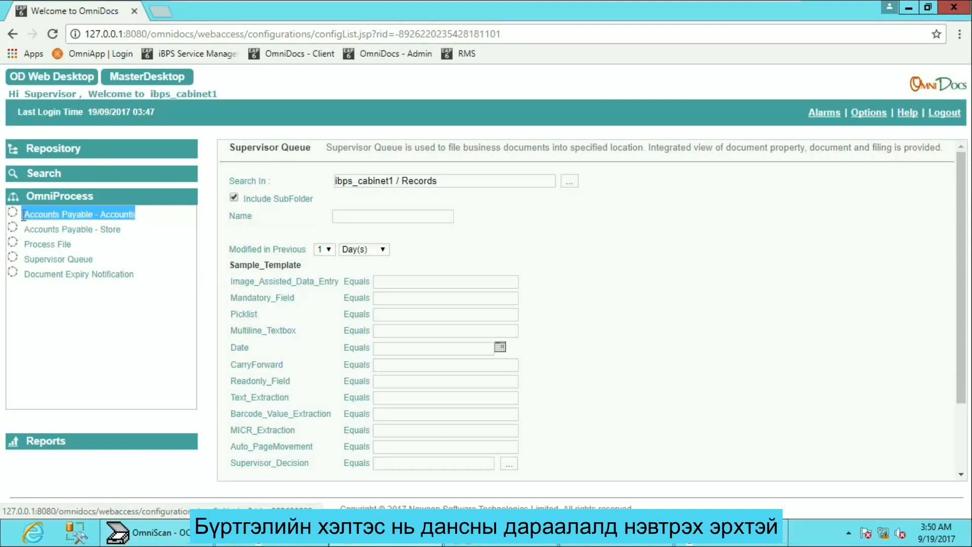
Step: Open the Invoice 8008 folder from the Accounts Payable - Store queue and view its Invoice and PurchaseOrder documents
{"action": "left_click", "coordinate": [119, 231]}
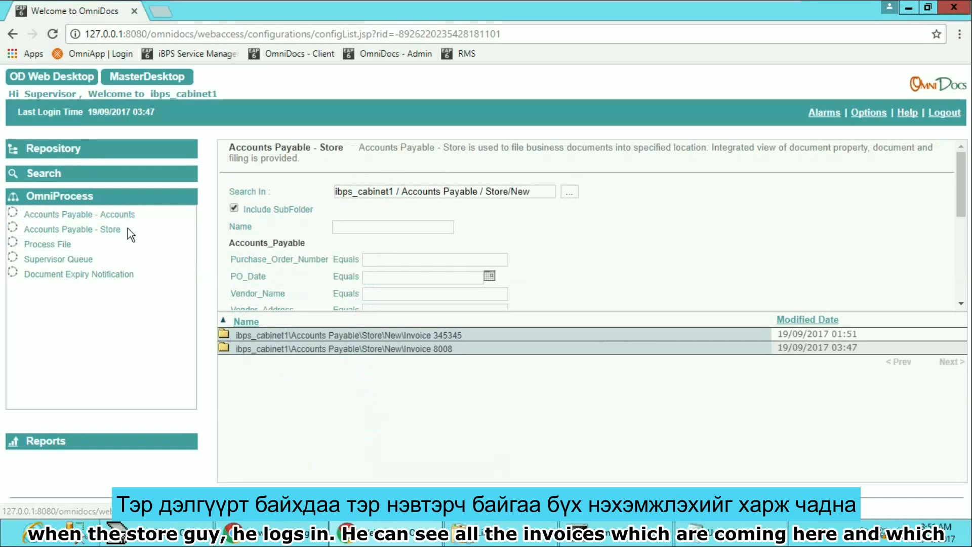
{"action": "left_click", "coordinate": [432, 351]}
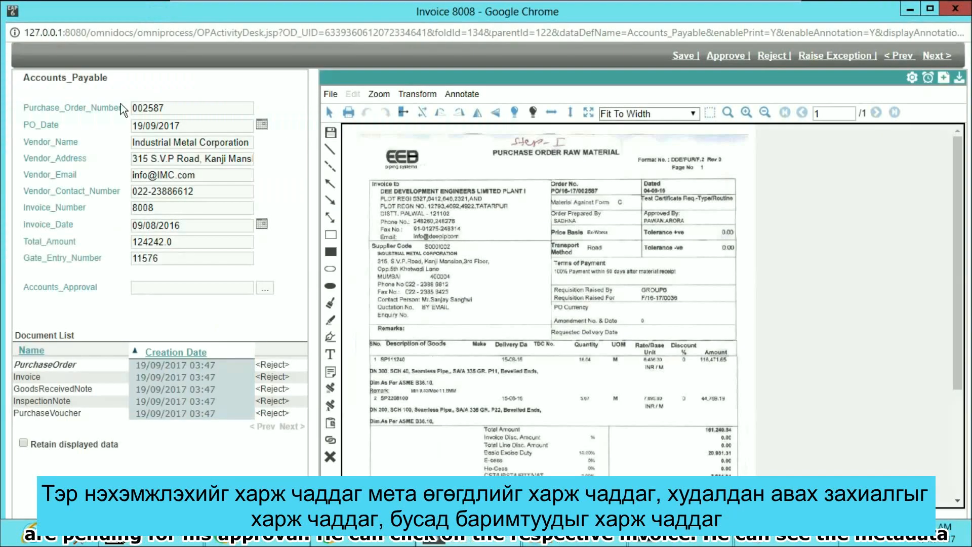
{"action": "left_click", "coordinate": [48, 377]}
{"action": "left_click", "coordinate": [61, 365]}
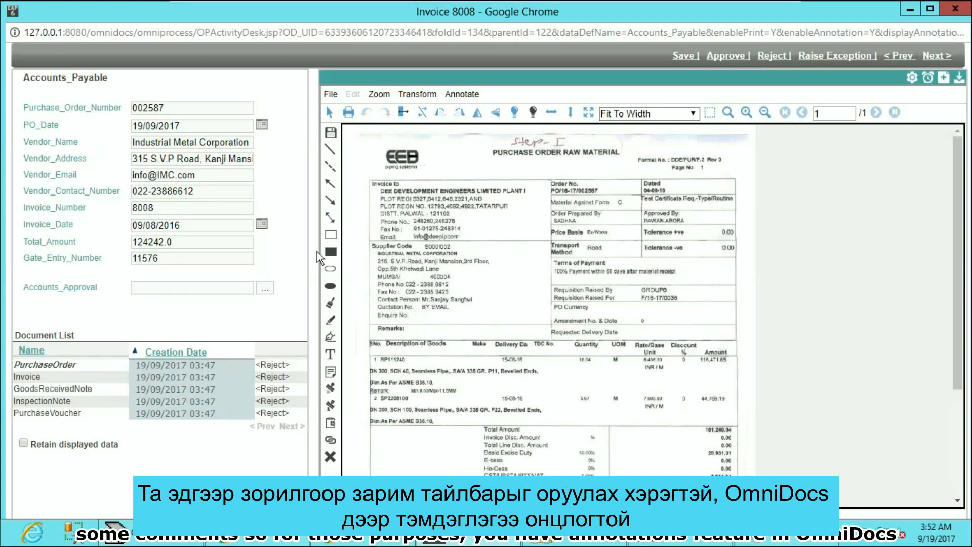
Step: Annotate the purchase order with an outlined rectangle around the supplier's name and address and a sticky note just below it
{"action": "left_click", "coordinate": [330, 234]}
{"action": "left_click", "coordinate": [387, 266]}
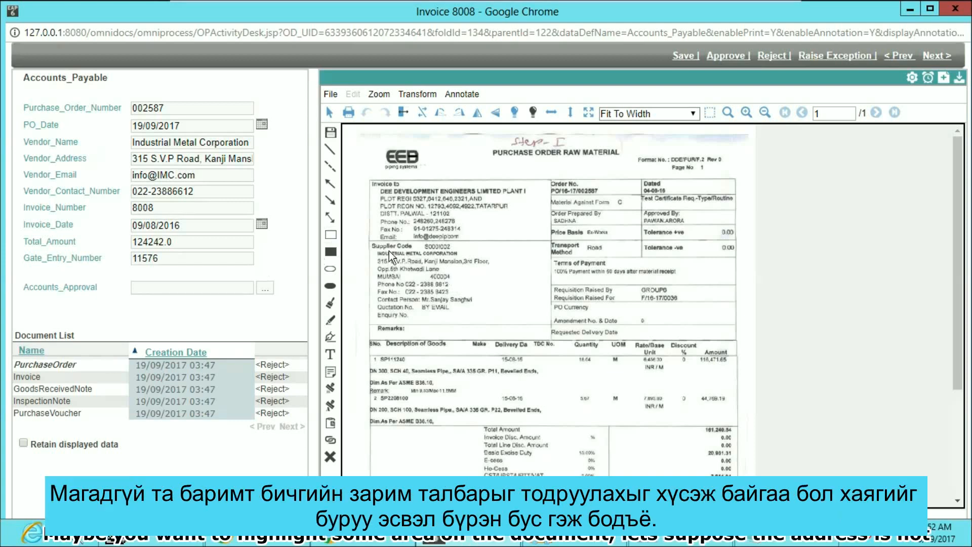
{"action": "mouse_move", "coordinate": [377, 251]}
{"action": "left_mouse_down"}
{"action": "mouse_move", "coordinate": [485, 281]}
{"action": "mouse_move", "coordinate": [503, 277]}
{"action": "left_mouse_up"}
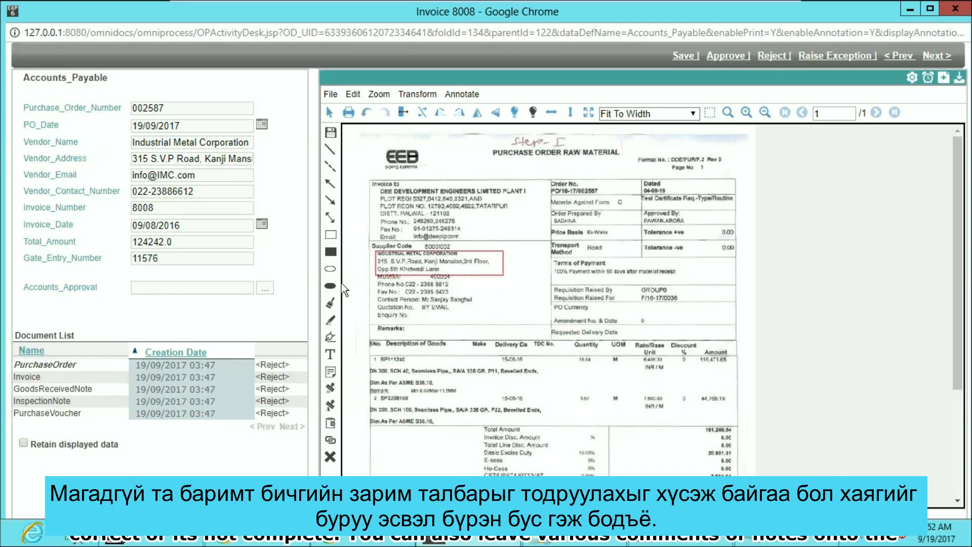
{"action": "left_click", "coordinate": [331, 372]}
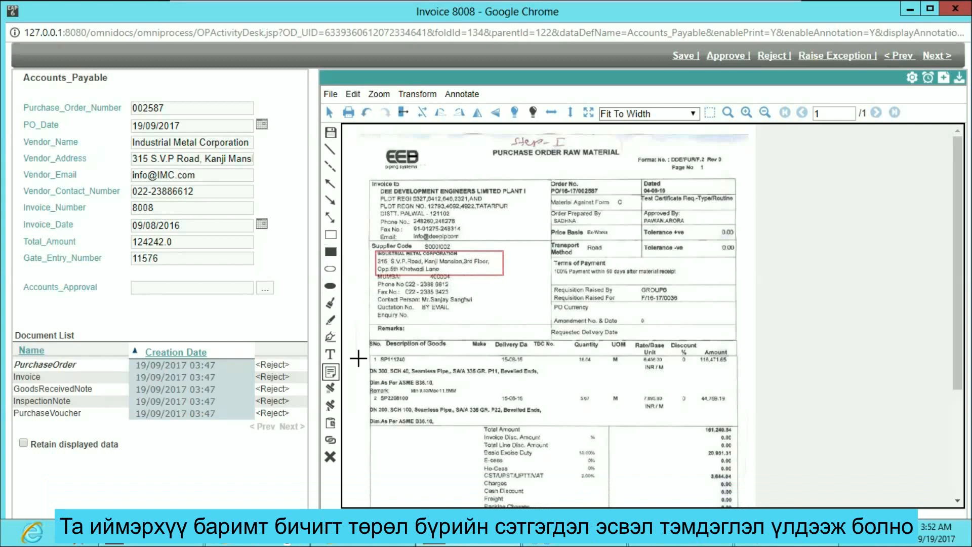
{"action": "left_click", "coordinate": [470, 287]}
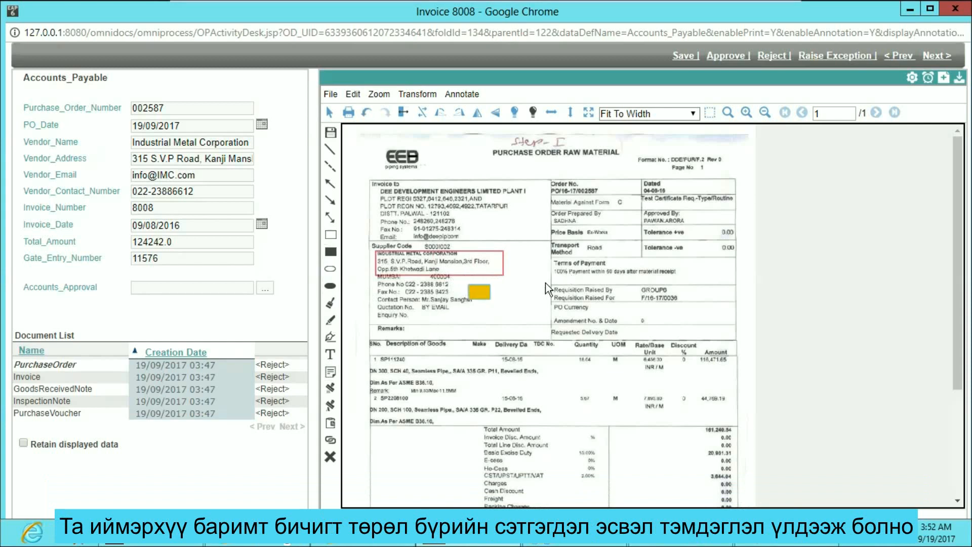
Step: Enter "Address not complete" in the sticky note and place an Approved stamp over the order details in the purchase order's upper right area
{"action": "type", "text": "Address not complete"}
{"action": "left_click", "coordinate": [330, 388]}
{"action": "mouse_move", "coordinate": [363, 400]}
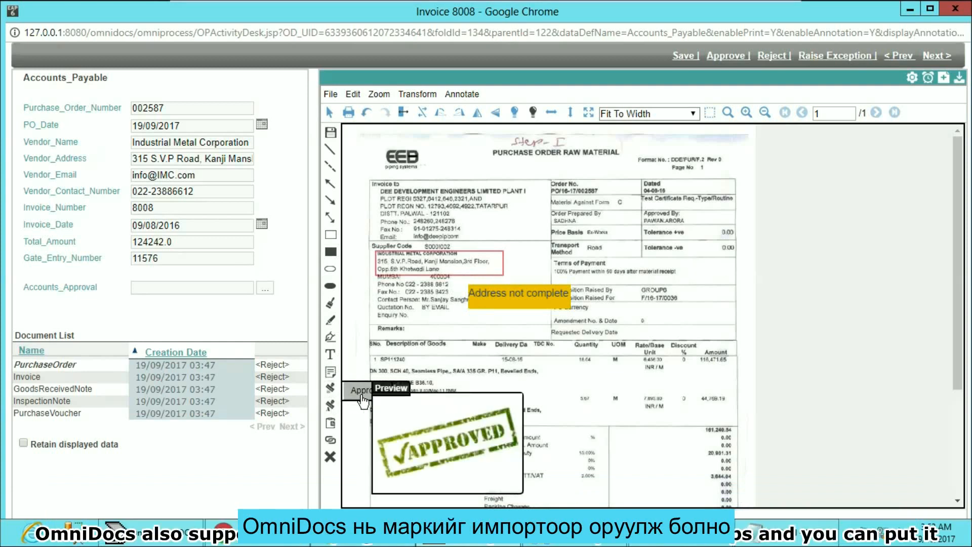
{"action": "left_click", "coordinate": [362, 400]}
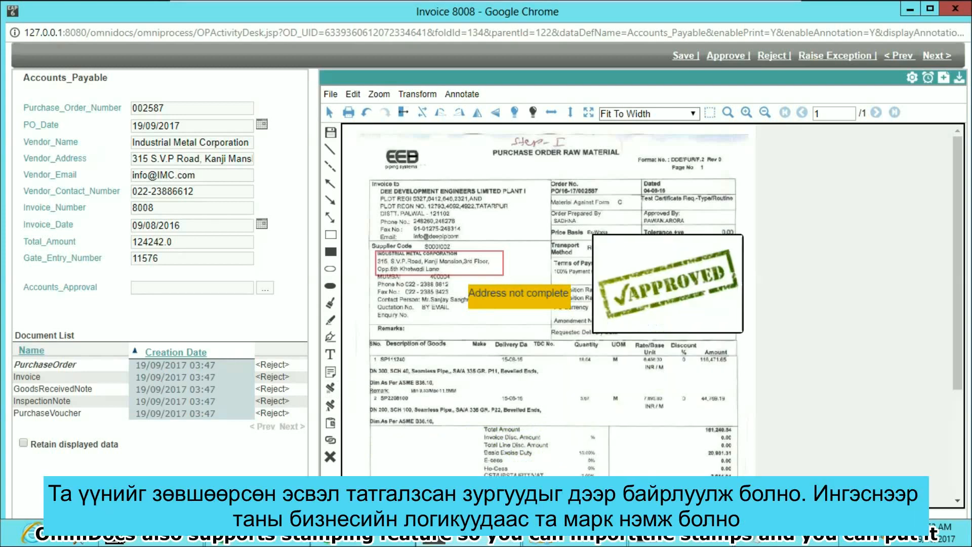
{"action": "left_click", "coordinate": [592, 163]}
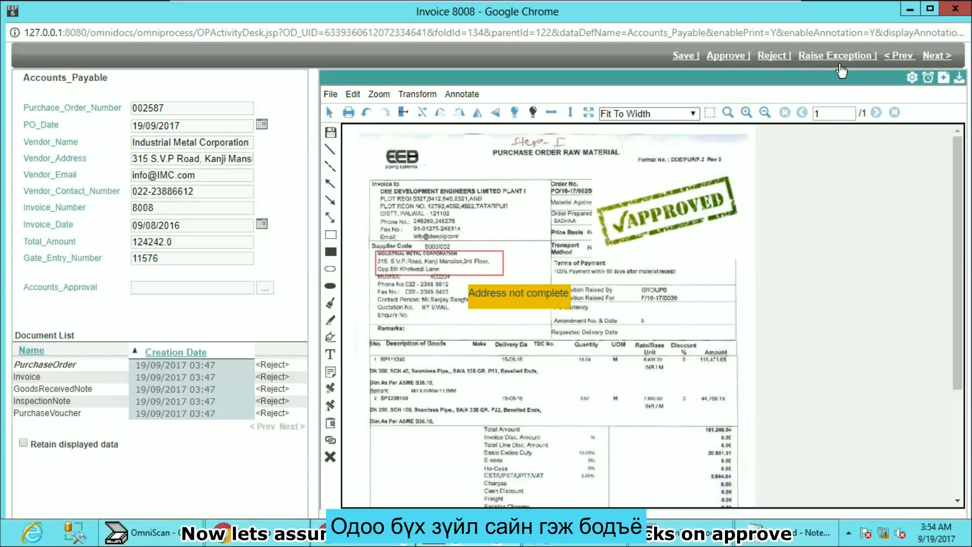
Step: Approve Invoice 8008 in the store queue and open its folder from the Accounts Payable - Accounts queue
{"action": "left_click", "coordinate": [722, 57]}
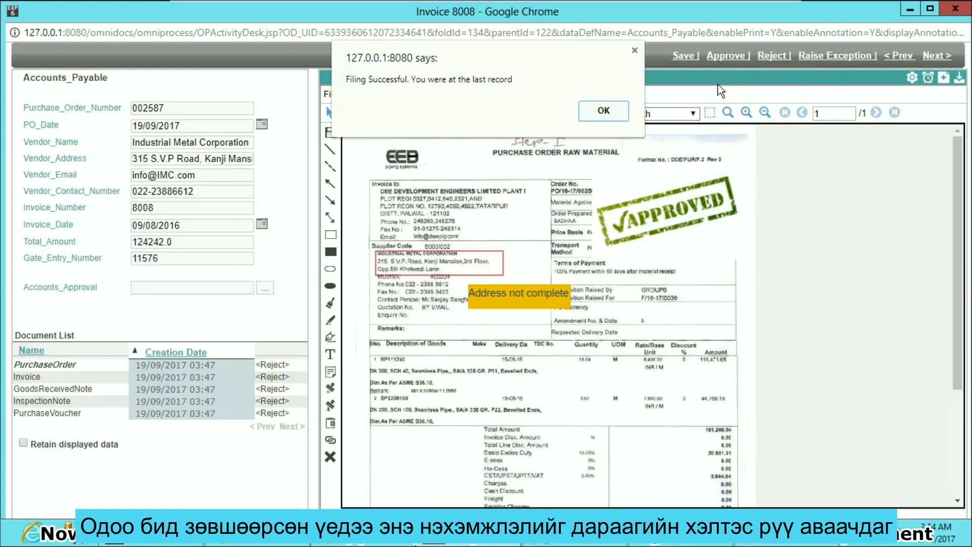
{"action": "left_click", "coordinate": [614, 110]}
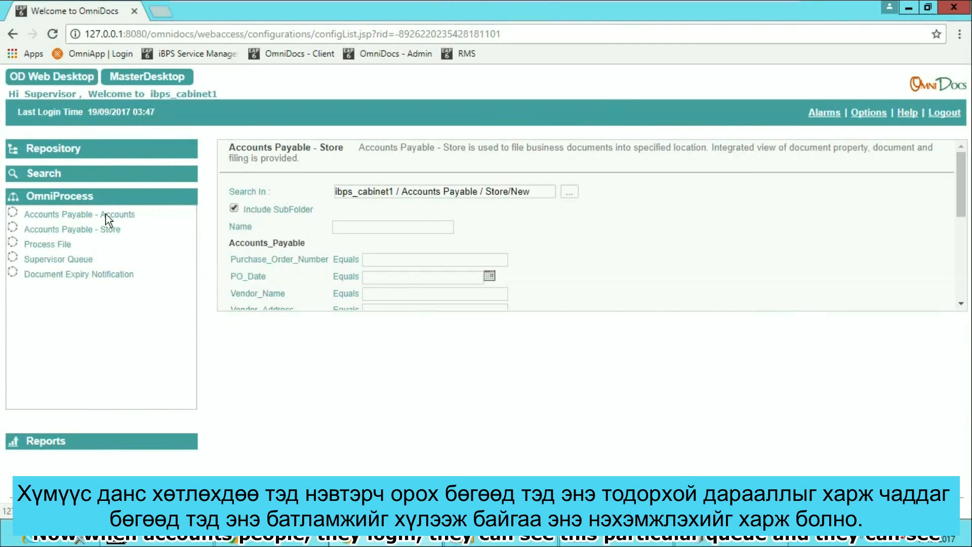
{"action": "left_click", "coordinate": [106, 215]}
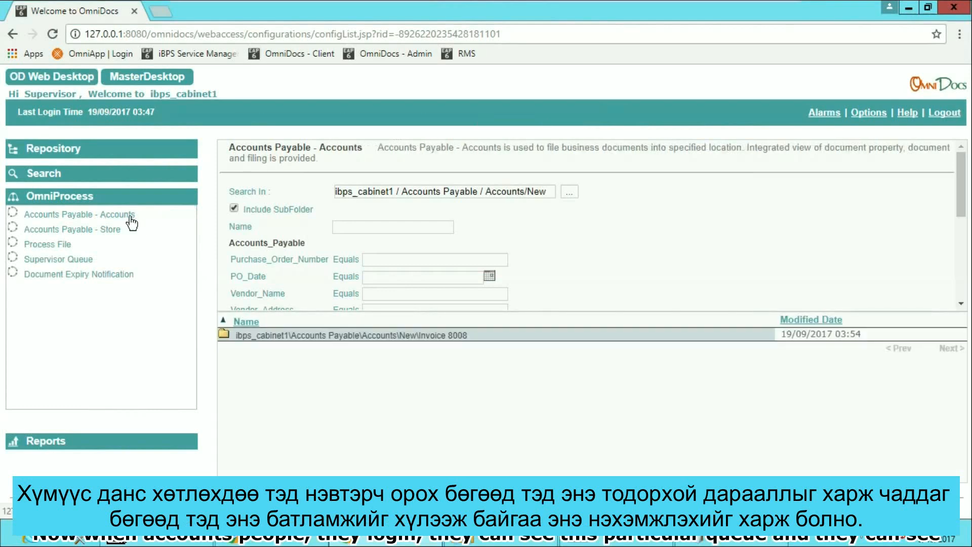
{"action": "left_click", "coordinate": [415, 335]}
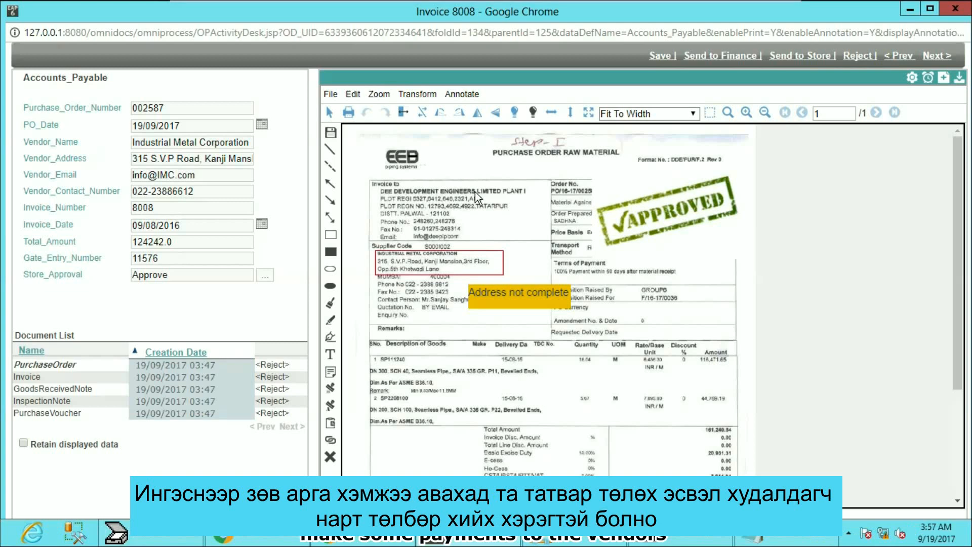
Step: Add a purchase order reminder for badmin on 20 Sep 2017 with the comment "Release Payment on Urgent basis" and send the invoice to Finance
{"action": "left_click", "coordinate": [930, 79]}
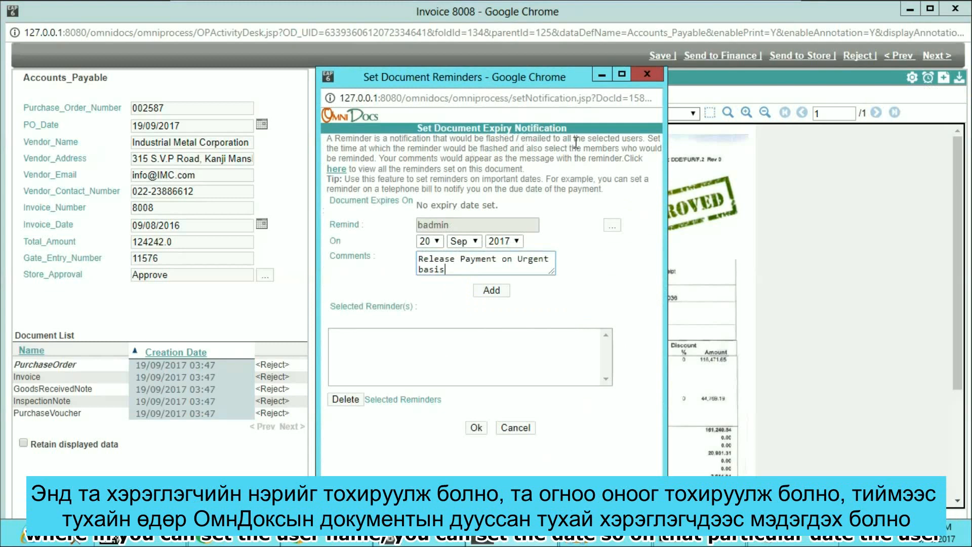
{"action": "left_click", "coordinate": [492, 292]}
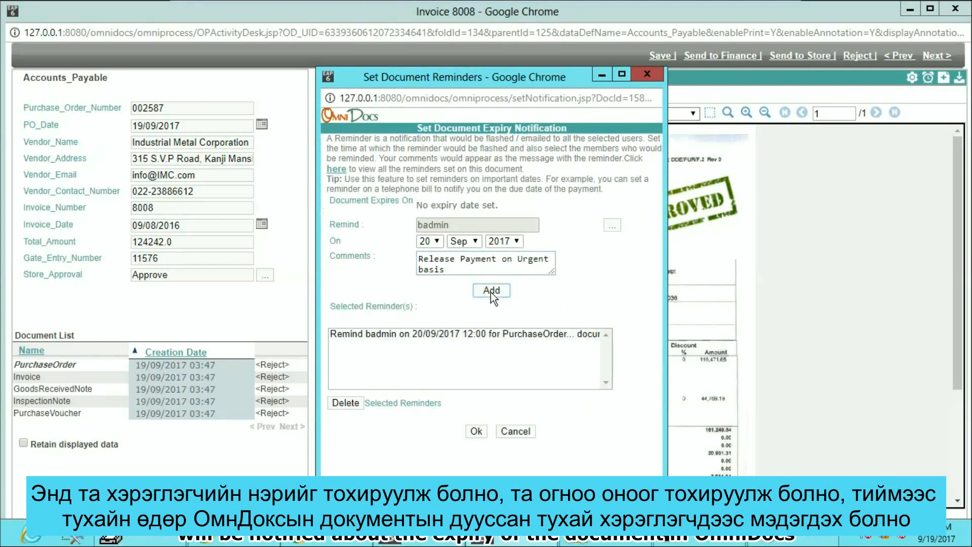
{"action": "left_click", "coordinate": [483, 433]}
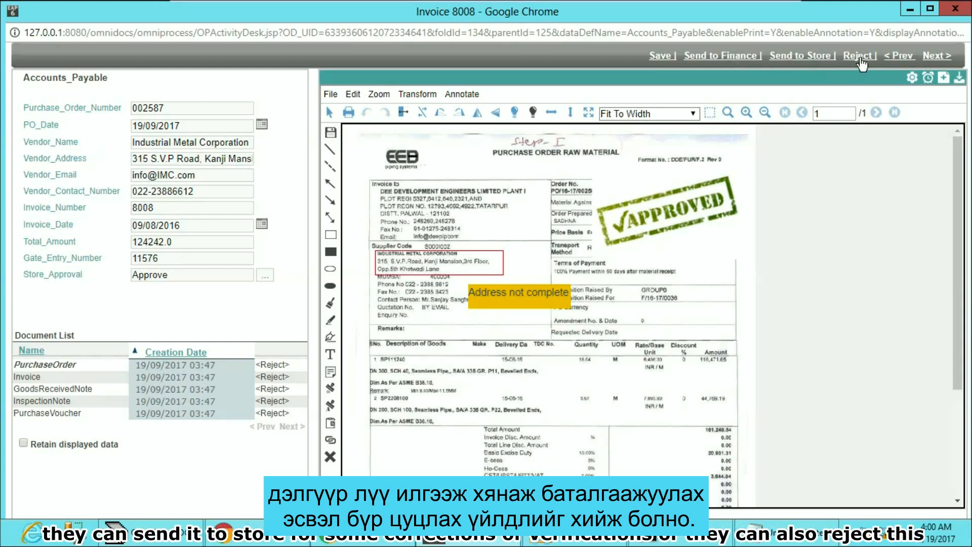
{"action": "left_click", "coordinate": [739, 56]}
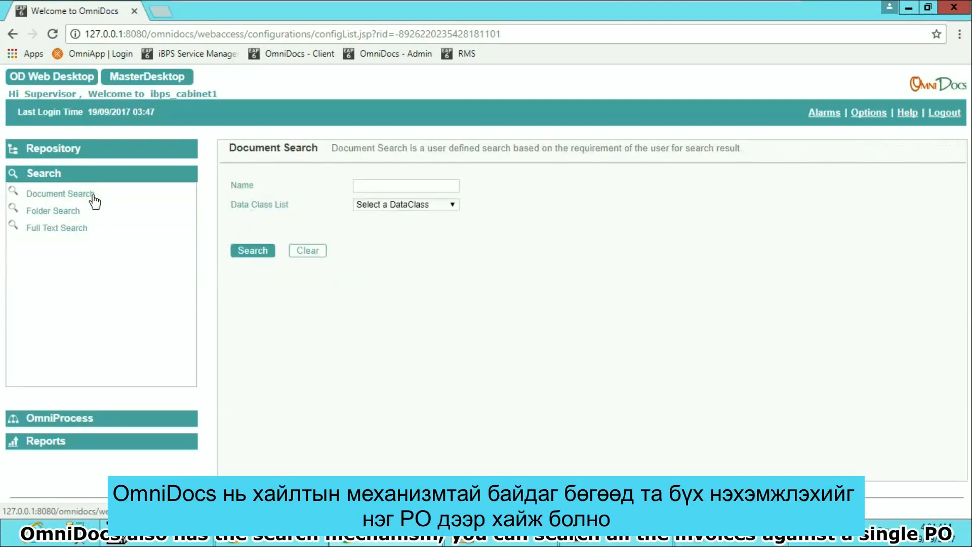
Step: Search documents of the Accounts_Payable data class with the wildcard invoice number 80* and review the available search conditions
{"action": "left_click", "coordinate": [434, 214]}
{"action": "left_click", "coordinate": [311, 189]}
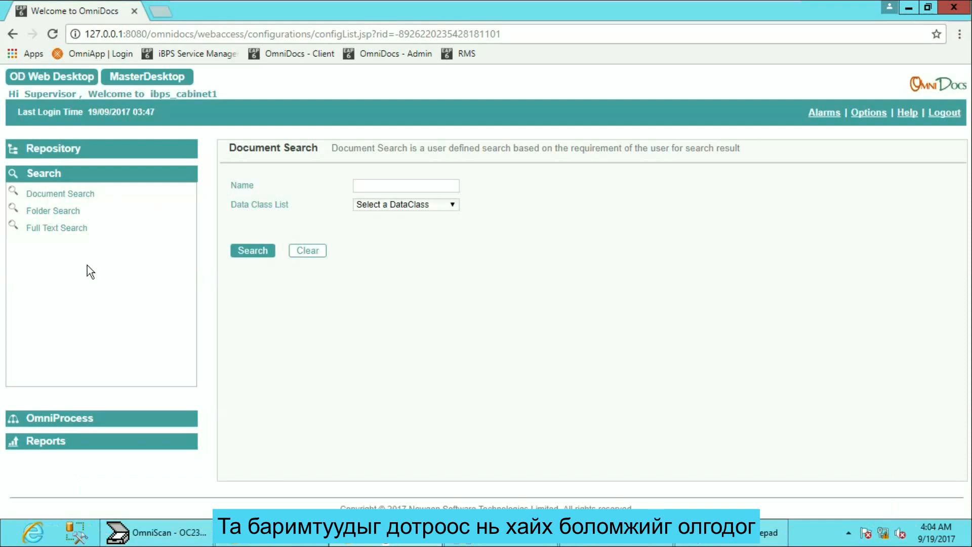
{"action": "left_click", "coordinate": [435, 205]}
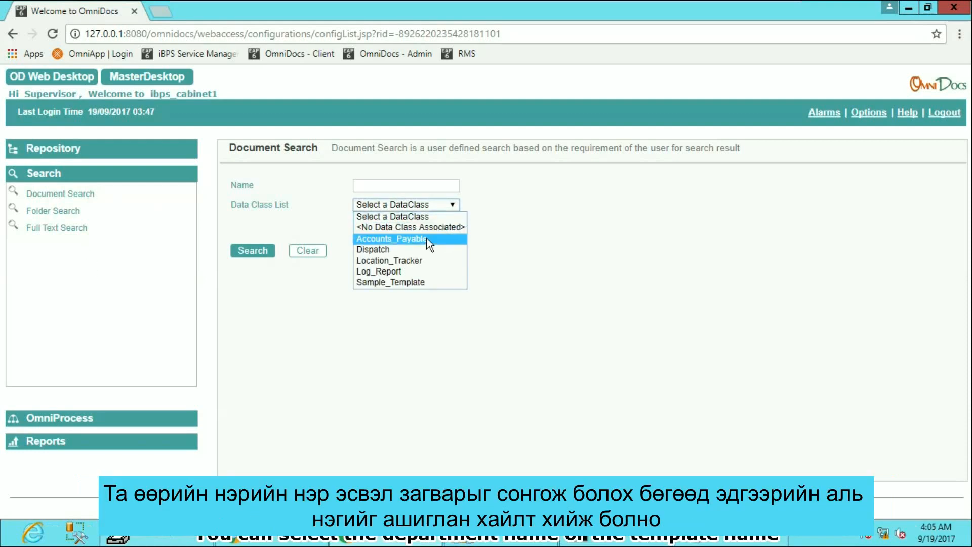
{"action": "left_click", "coordinate": [427, 238]}
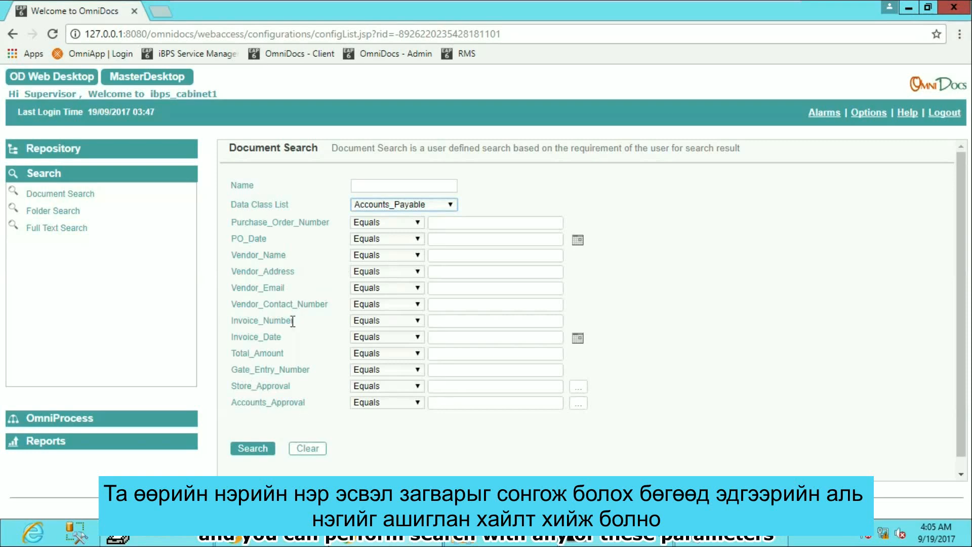
{"action": "left_click", "coordinate": [456, 323]}
{"action": "type", "text": "8008"}
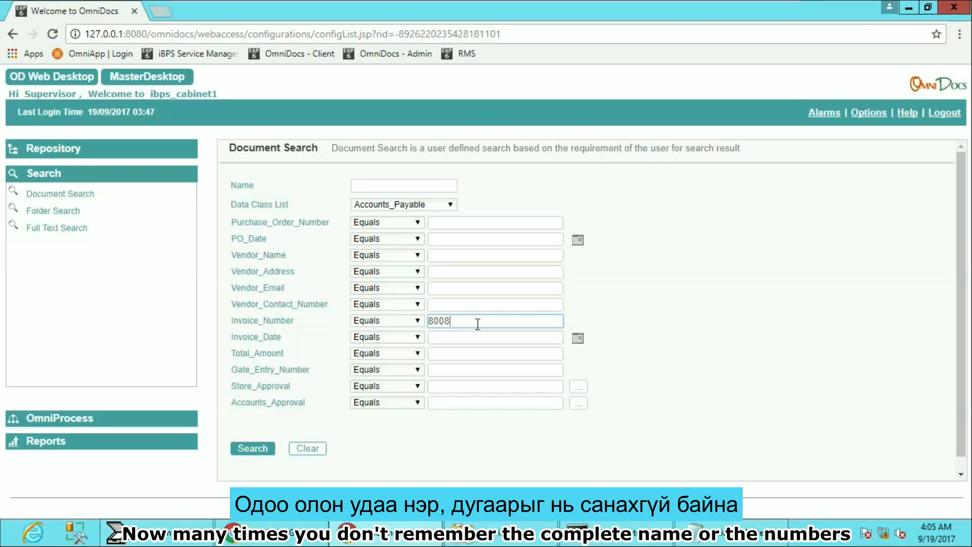
{"action": "key", "text": "BackSpace"}
{"action": "key", "text": "BackSpace"}
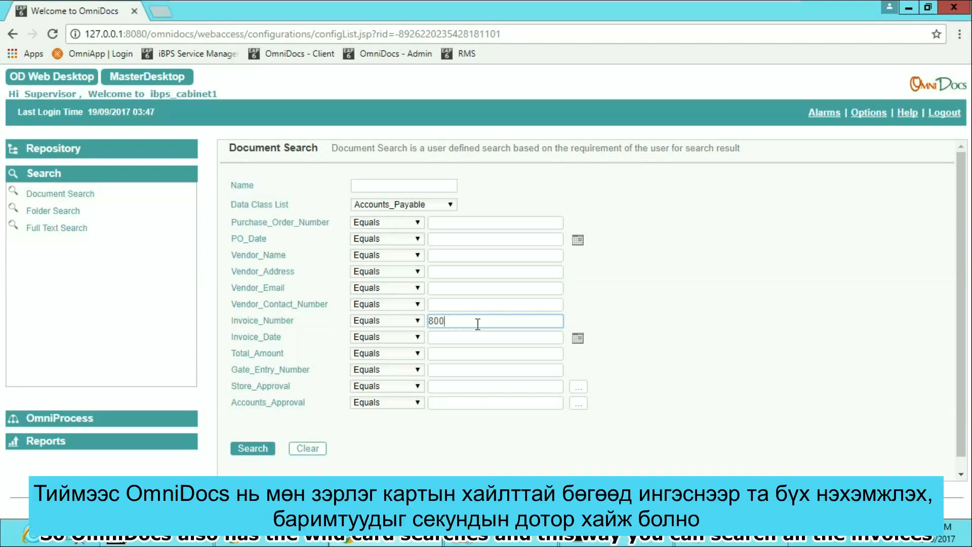
{"action": "type", "text": "*"}
{"action": "left_click", "coordinate": [269, 445]}
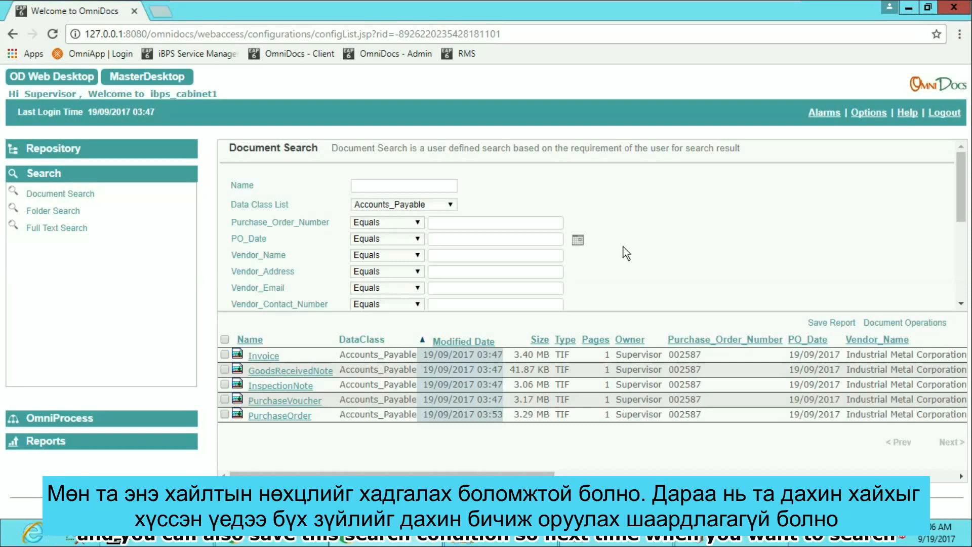
{"action": "scroll", "coordinate": [624, 247], "scroll_direction": "down", "scroll_amount": 3}
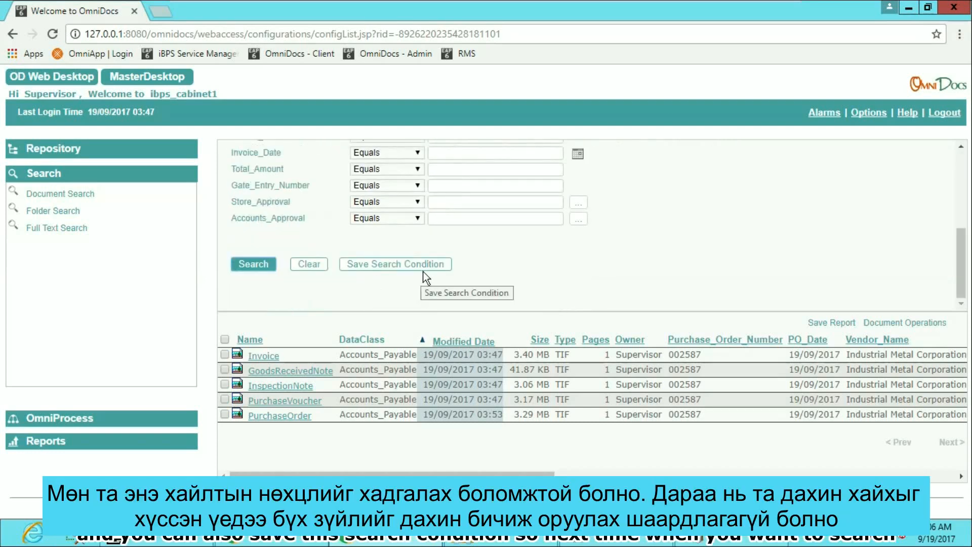
{"action": "scroll", "coordinate": [484, 273], "scroll_direction": "up", "scroll_amount": 1}
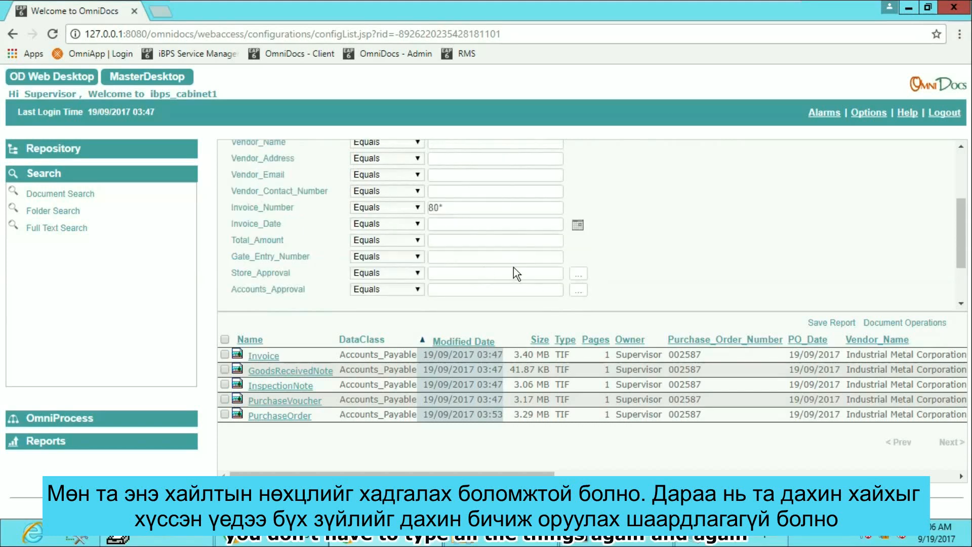
{"action": "scroll", "coordinate": [515, 266], "scroll_direction": "up", "scroll_amount": 2}
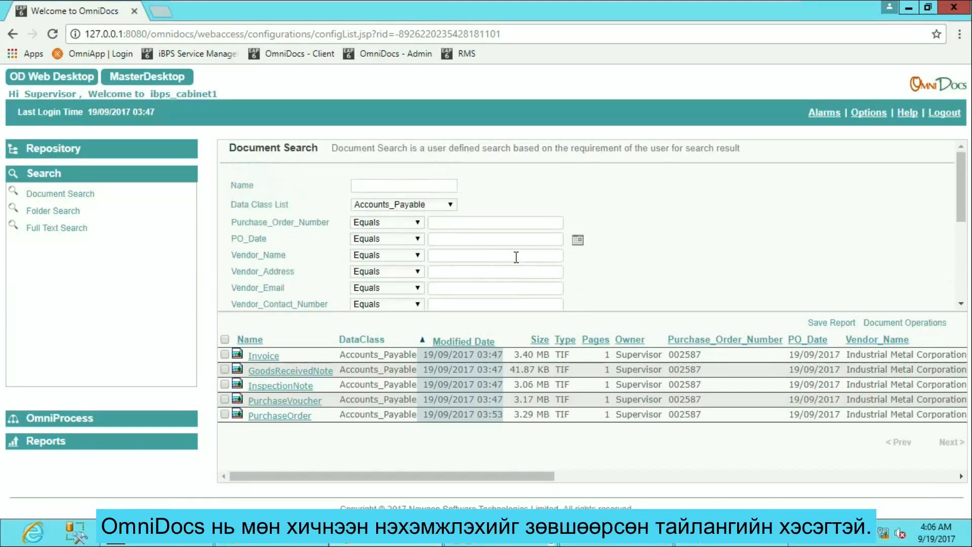
Step: Generate the Approved Invoices report and open the export of its results
{"action": "left_click", "coordinate": [42, 439]}
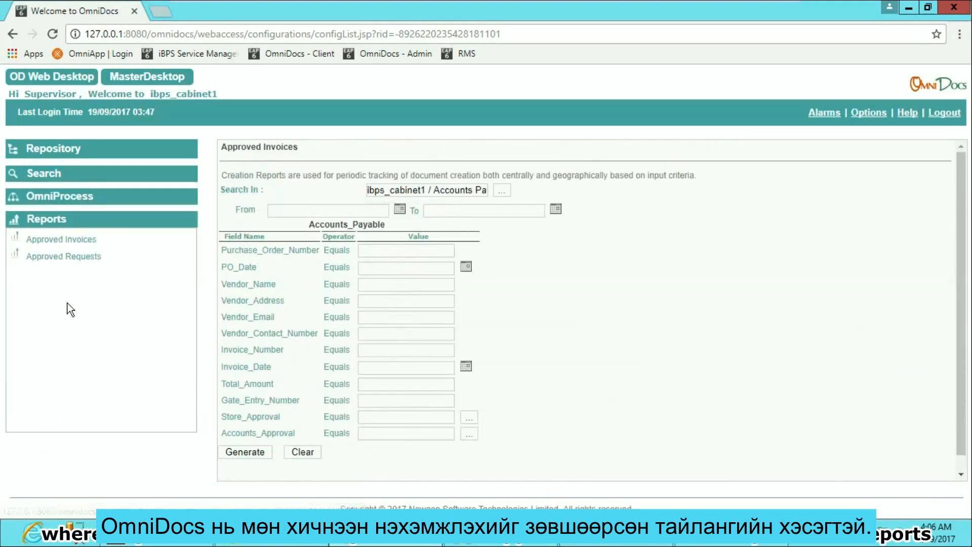
{"action": "left_click", "coordinate": [76, 239]}
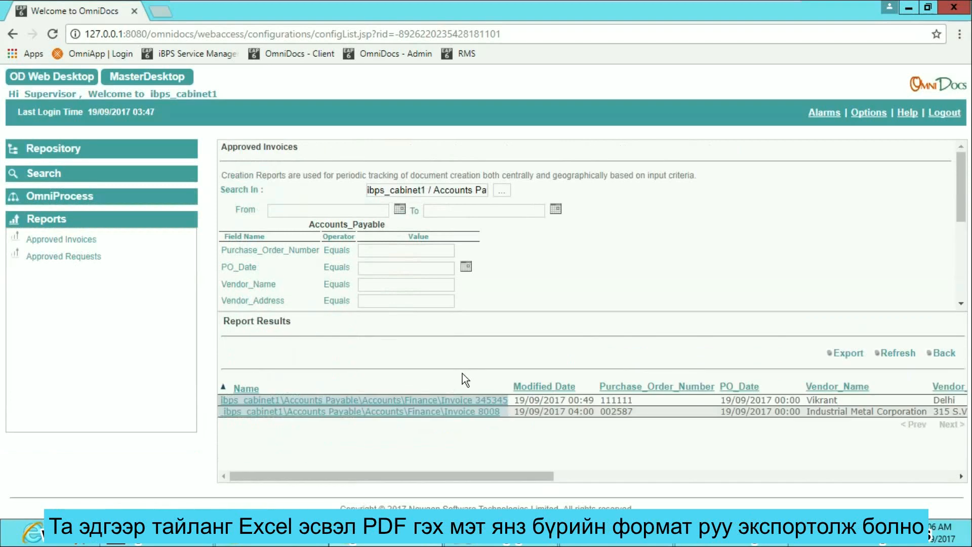
{"action": "left_click", "coordinate": [848, 355]}
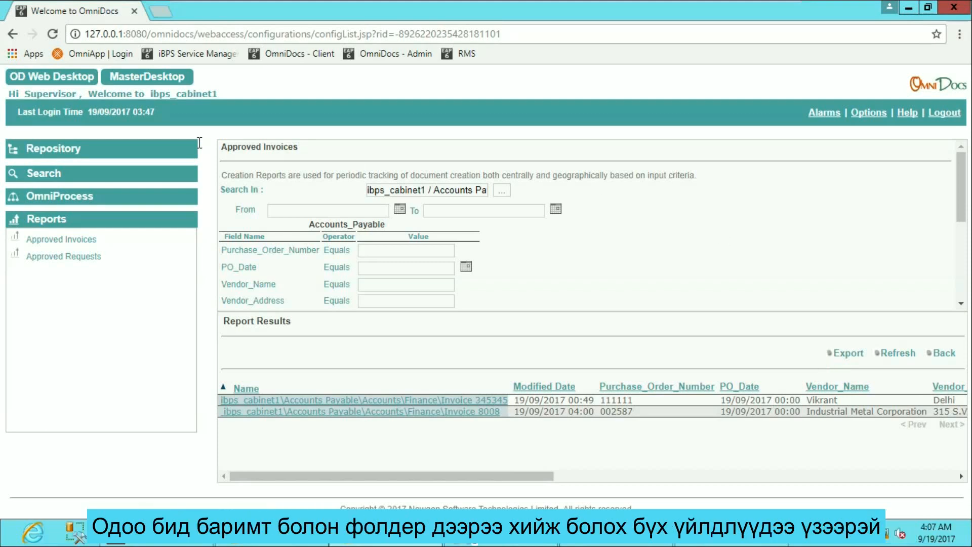
Step: Open the Invoice 8008 folder under Accounts Payable/Accounts/Finance in the repository and view its multiple-document upload form
{"action": "left_click", "coordinate": [72, 152]}
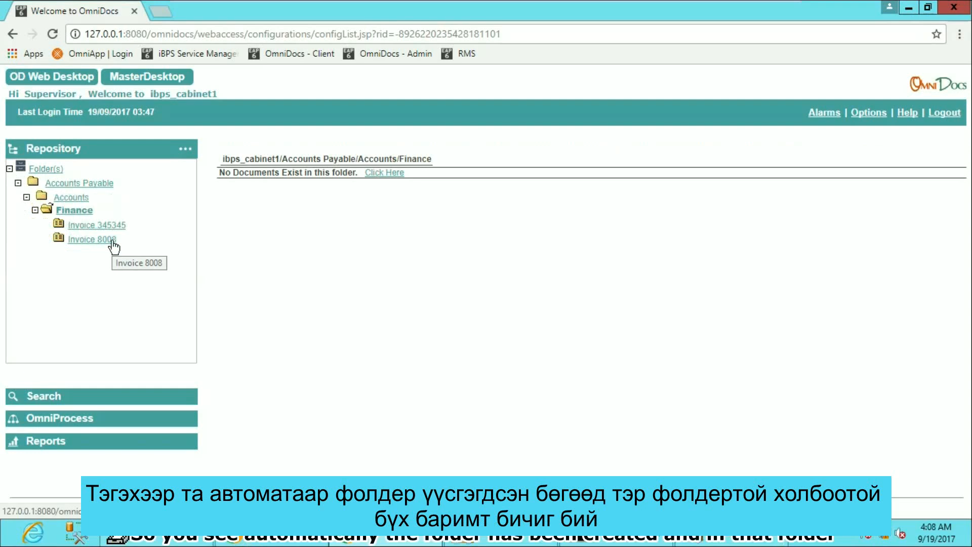
{"action": "left_click", "coordinate": [112, 241]}
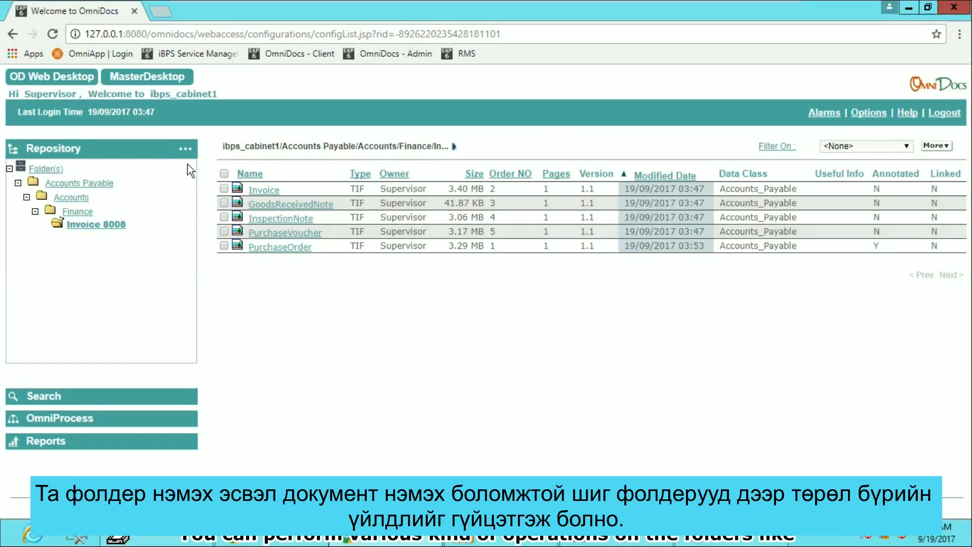
{"action": "left_click", "coordinate": [185, 149]}
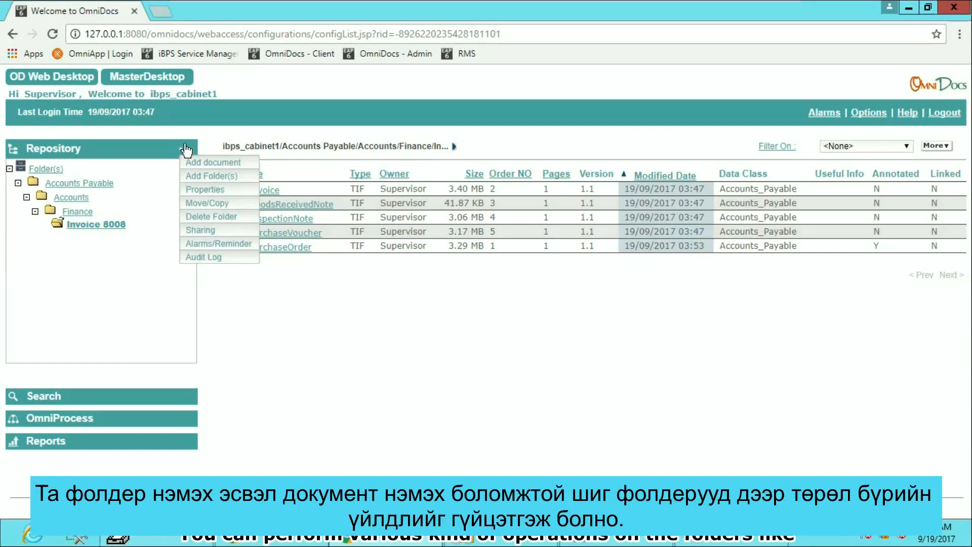
{"action": "left_click", "coordinate": [209, 165]}
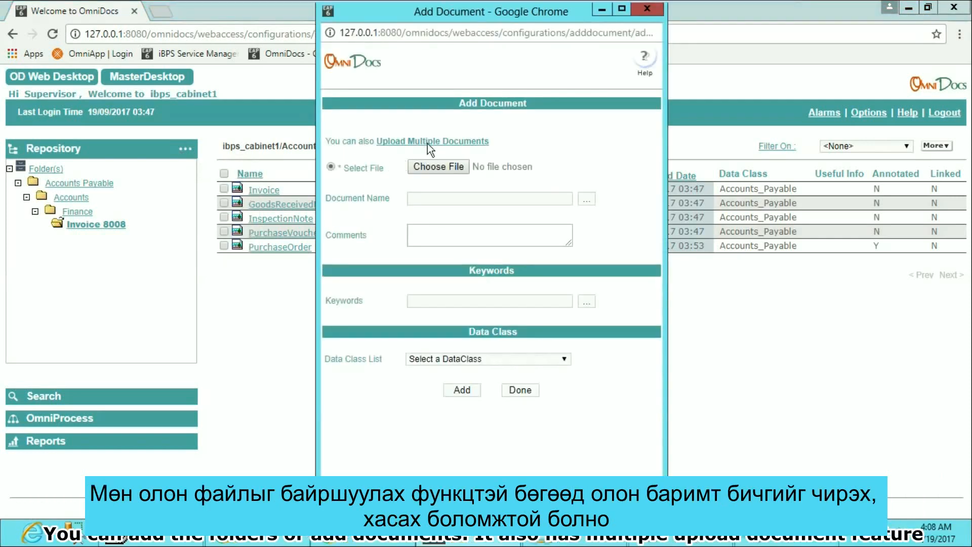
{"action": "left_click", "coordinate": [427, 142]}
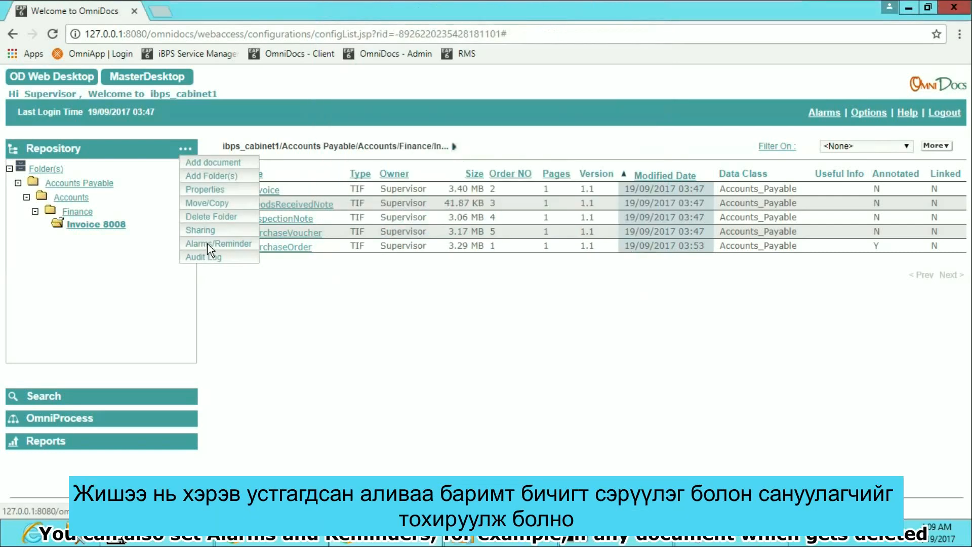
Step: Add an alarm on the Invoice 8008 folder that notifies badmin on Document Deleted, and view the folder's reminder settings
{"action": "left_click", "coordinate": [208, 245]}
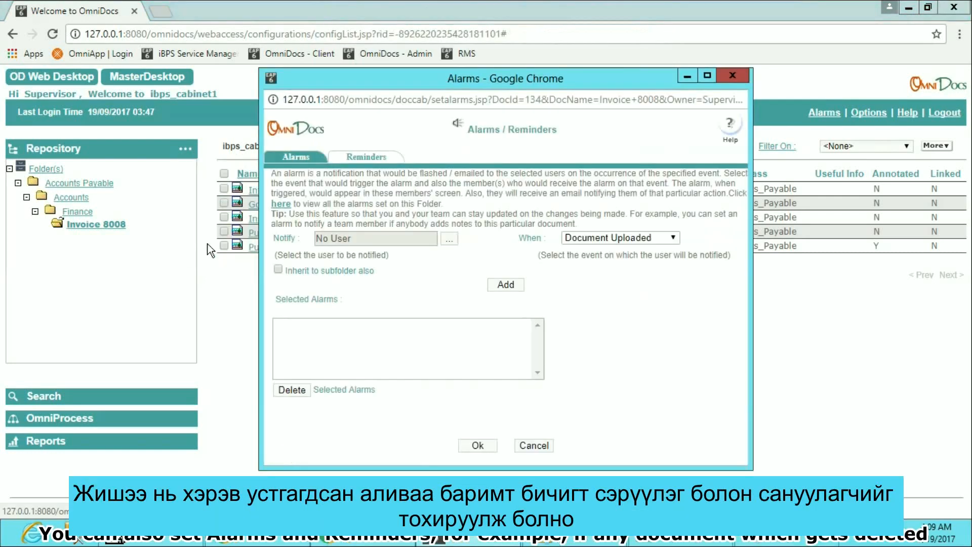
{"action": "left_click", "coordinate": [638, 238]}
{"action": "left_click", "coordinate": [645, 265]}
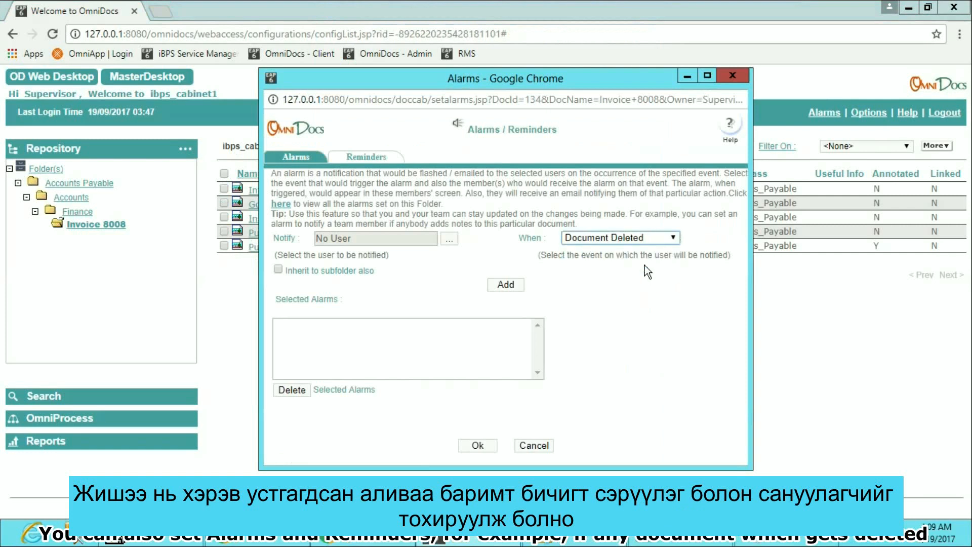
{"action": "left_click", "coordinate": [449, 239]}
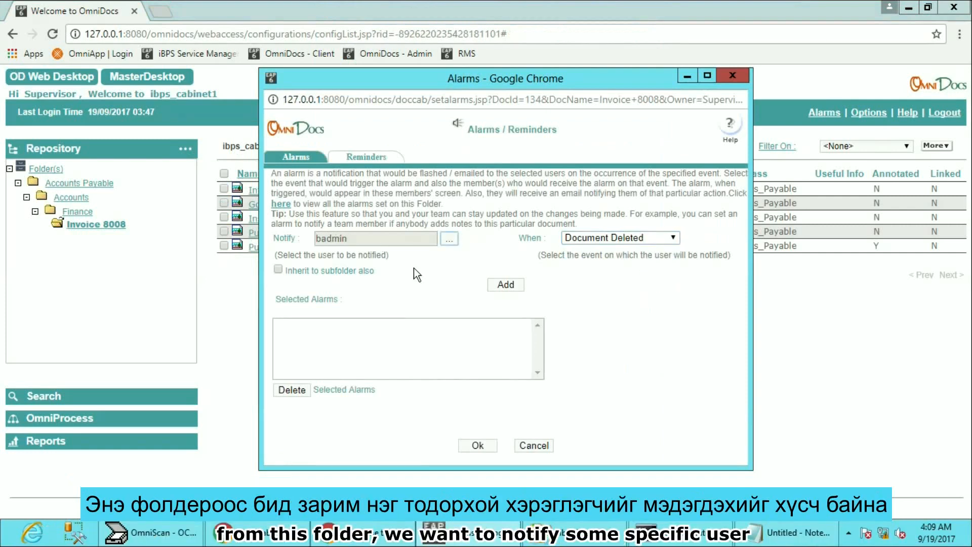
{"action": "left_click", "coordinate": [510, 288]}
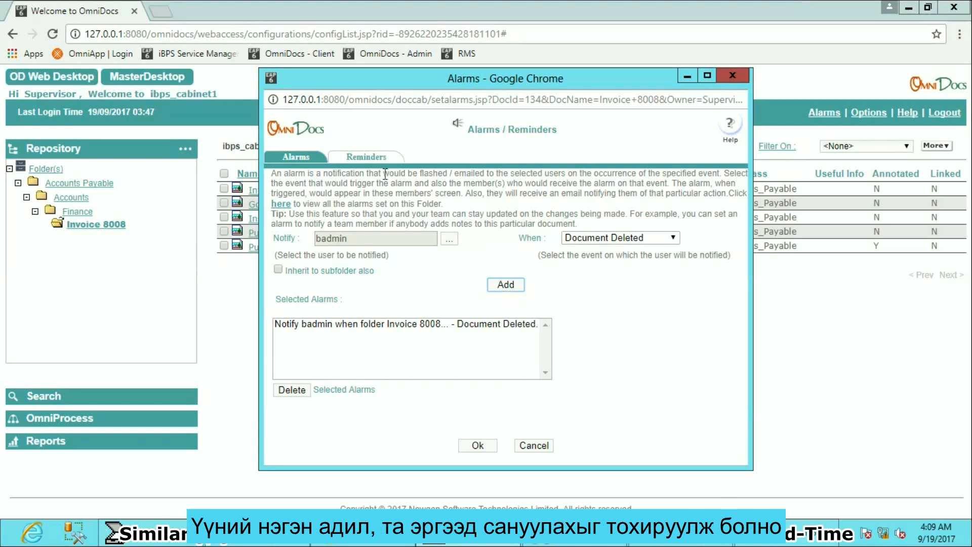
{"action": "left_click", "coordinate": [372, 160]}
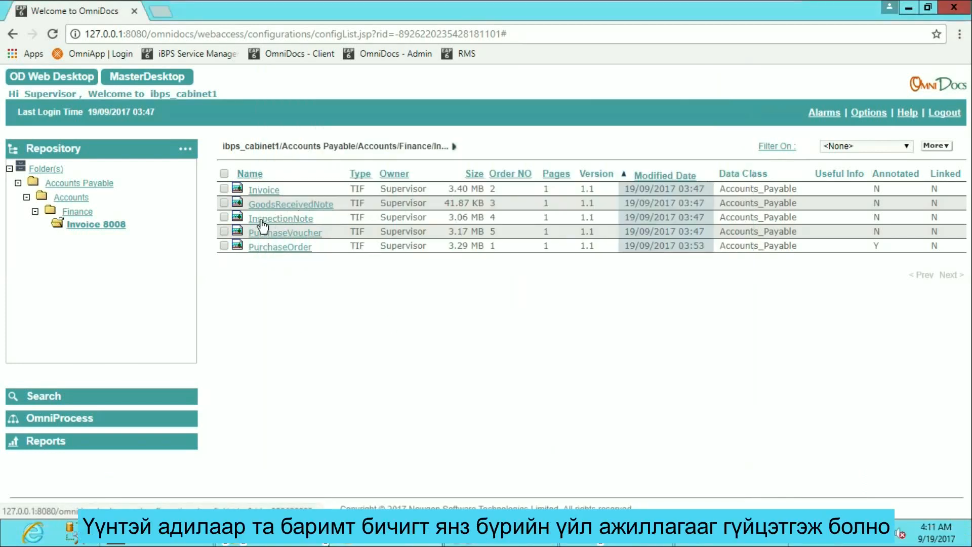
Step: Create a new version of the Invoice document in the Invoice 8008 folder and highlight its version number
{"action": "left_click", "coordinate": [224, 189]}
{"action": "left_click", "coordinate": [936, 145]}
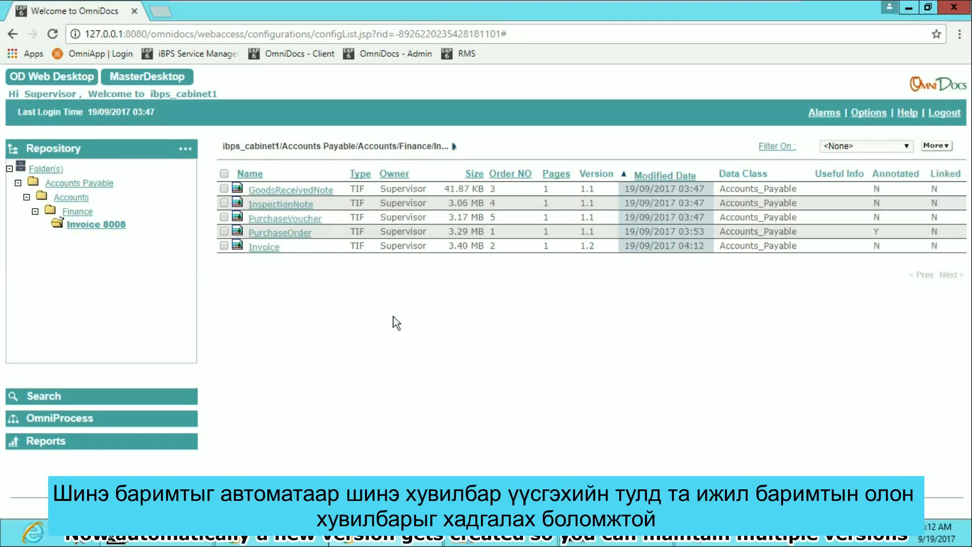
{"action": "left_click_drag", "start_coordinate": [601, 247], "coordinate": [580, 248]}
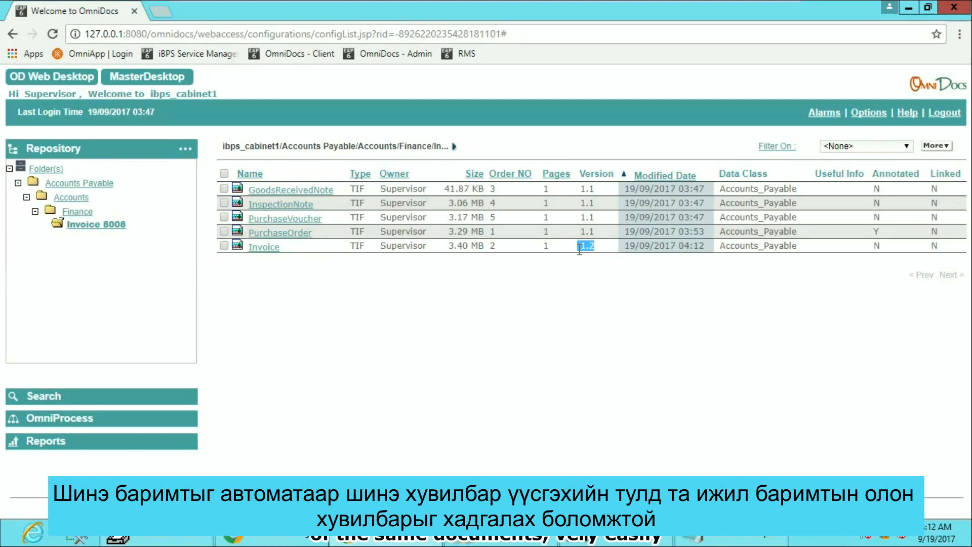
Step: View the version list and the audit log of the Invoice document in the Invoice 8008 folder
{"action": "left_click", "coordinate": [224, 246]}
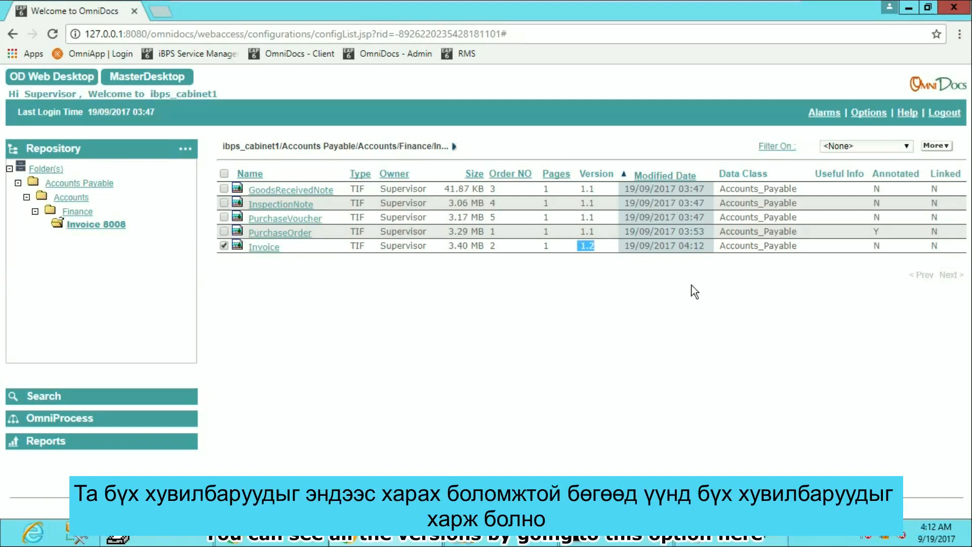
{"action": "left_click", "coordinate": [938, 146]}
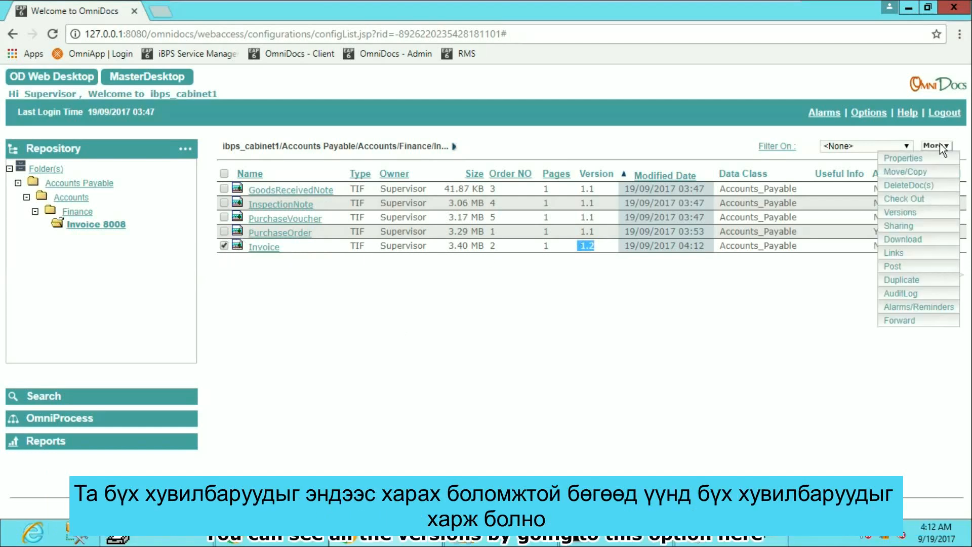
{"action": "left_click", "coordinate": [901, 212]}
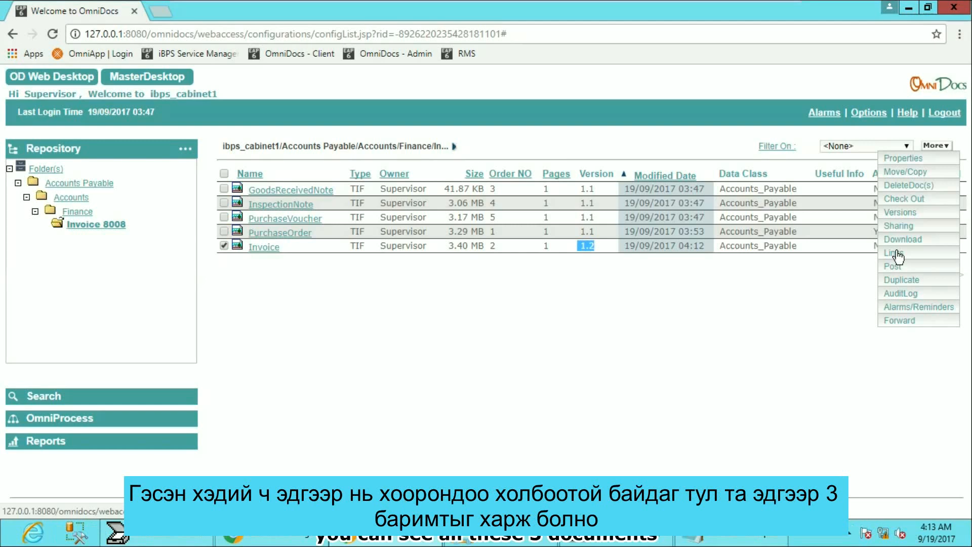
{"action": "left_click", "coordinate": [902, 293]}
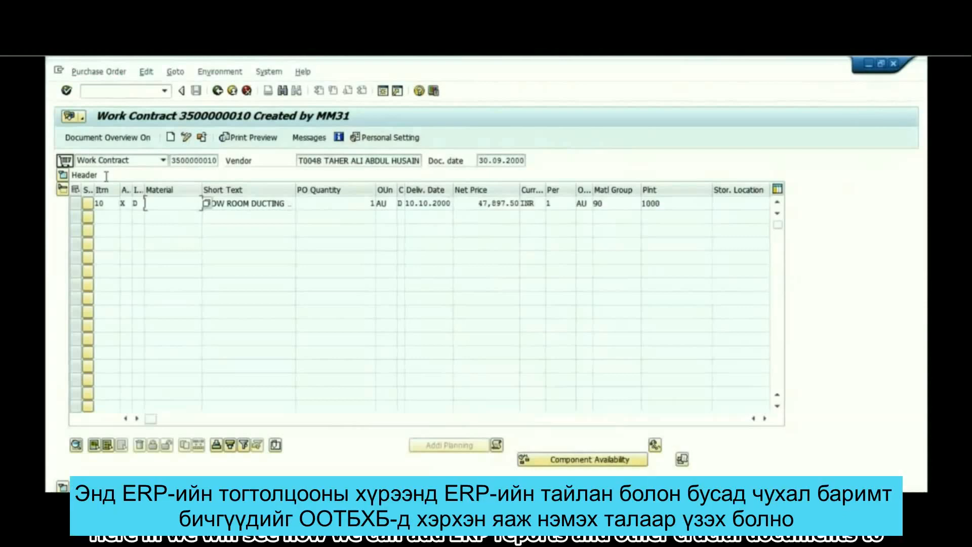
Step: Switch to SAP and store a file as a PDF business document on the work contract, allowing the saphttp program to run
{"action": "left_click", "coordinate": [71, 116]}
{"action": "mouse_move", "coordinate": [166, 139]}
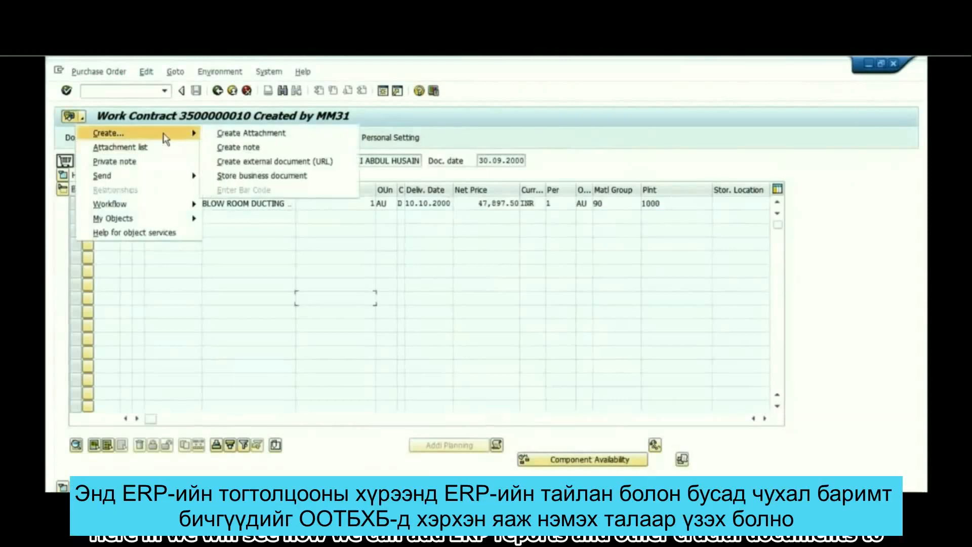
{"action": "left_click", "coordinate": [257, 178]}
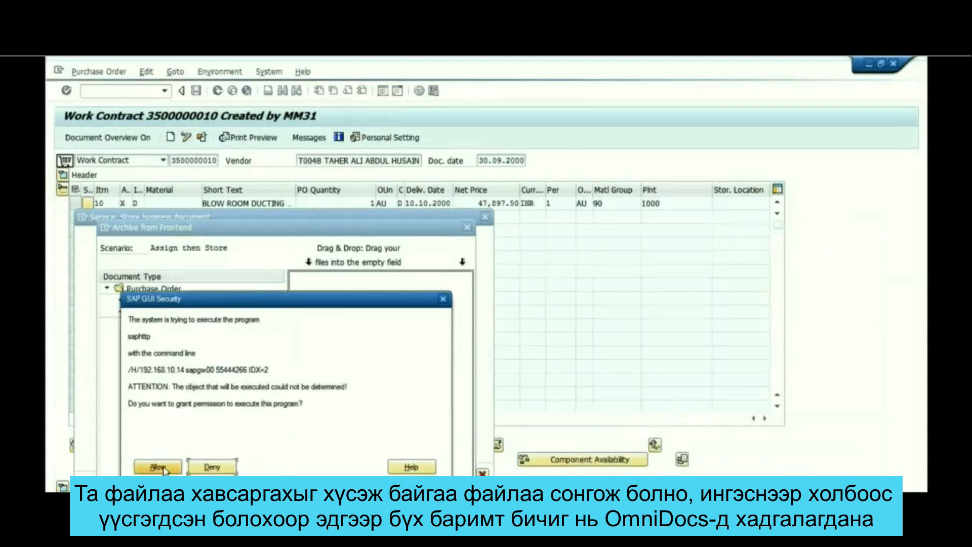
{"action": "left_click", "coordinate": [164, 470]}
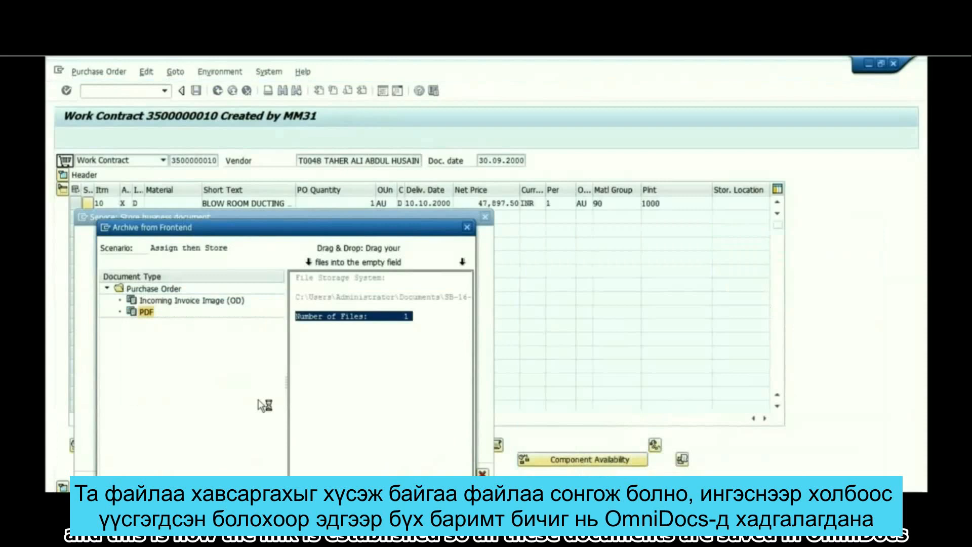
{"action": "left_click", "coordinate": [393, 299]}
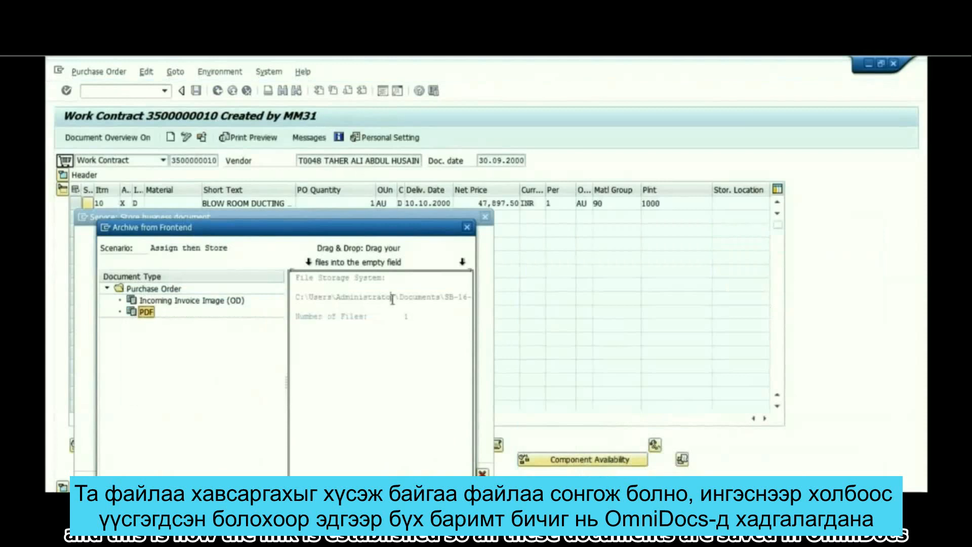
{"action": "left_click_drag", "start_coordinate": [393, 299], "coordinate": [468, 300]}
{"action": "left_click", "coordinate": [438, 316]}
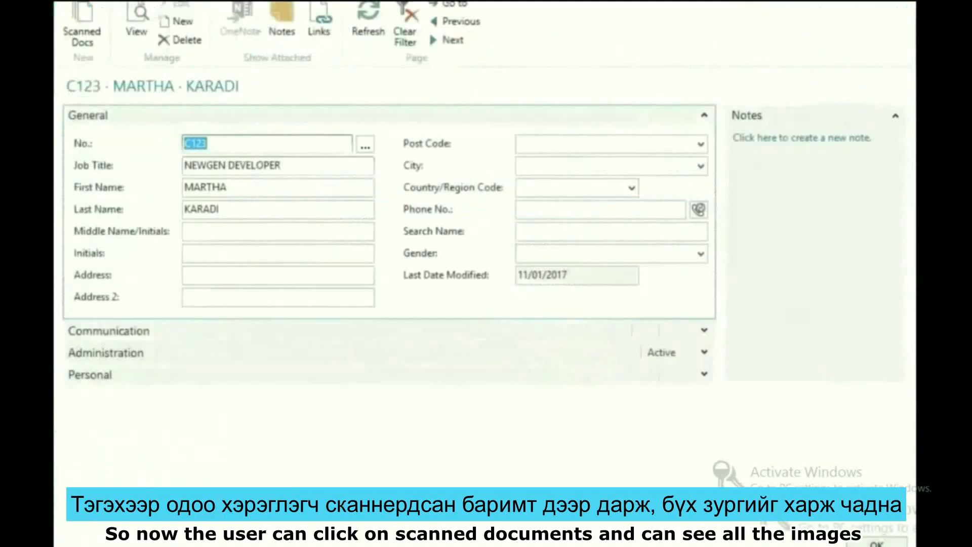
Step: Switch to the employee card in the ERP client and open the employee's scanned documents for viewing
{"action": "left_click", "coordinate": [86, 47]}
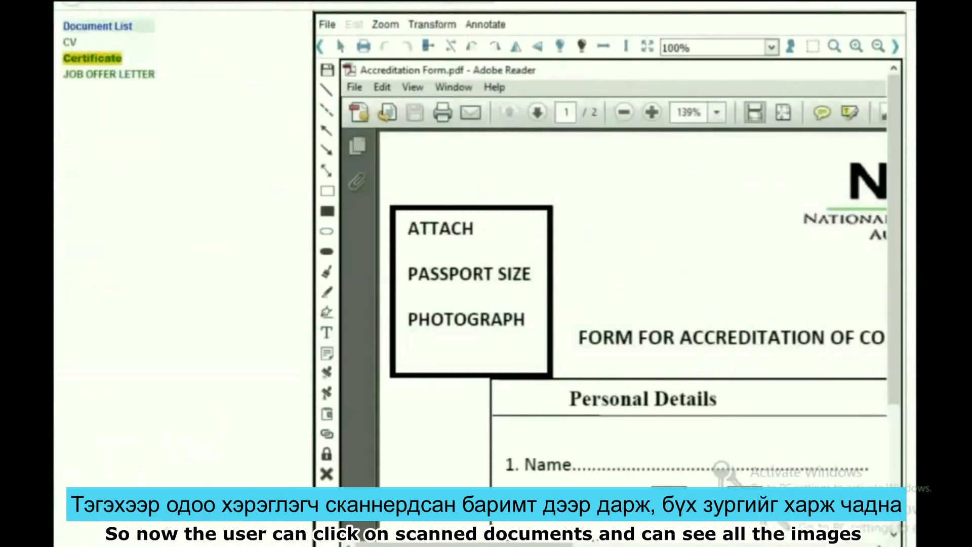